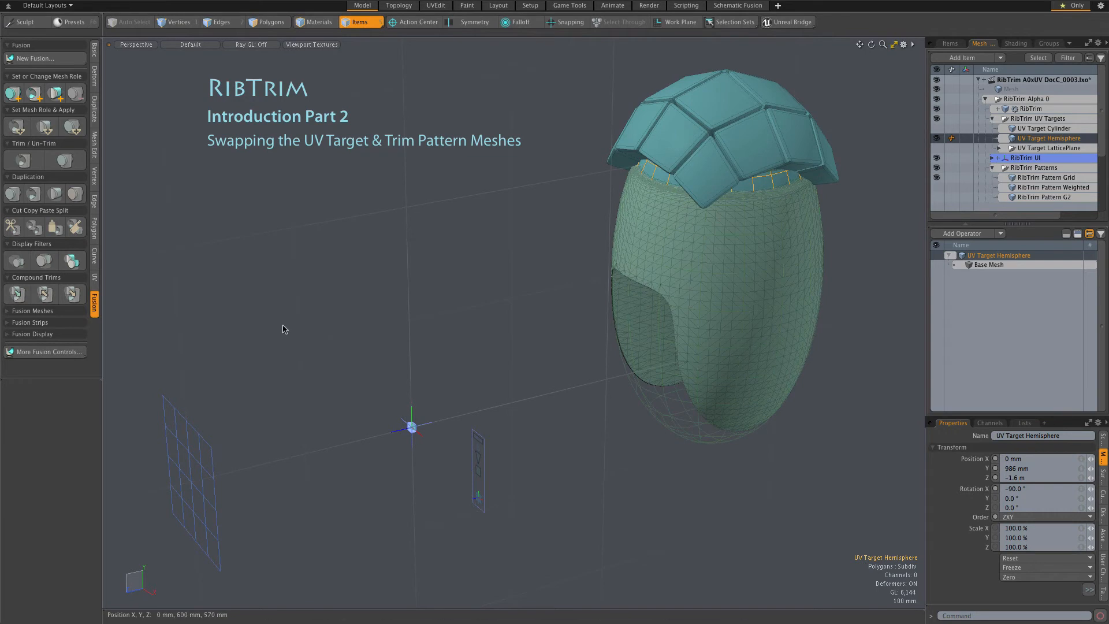
Reset all transforms of the UV Target Hemisphere mesh
click(206, 460)
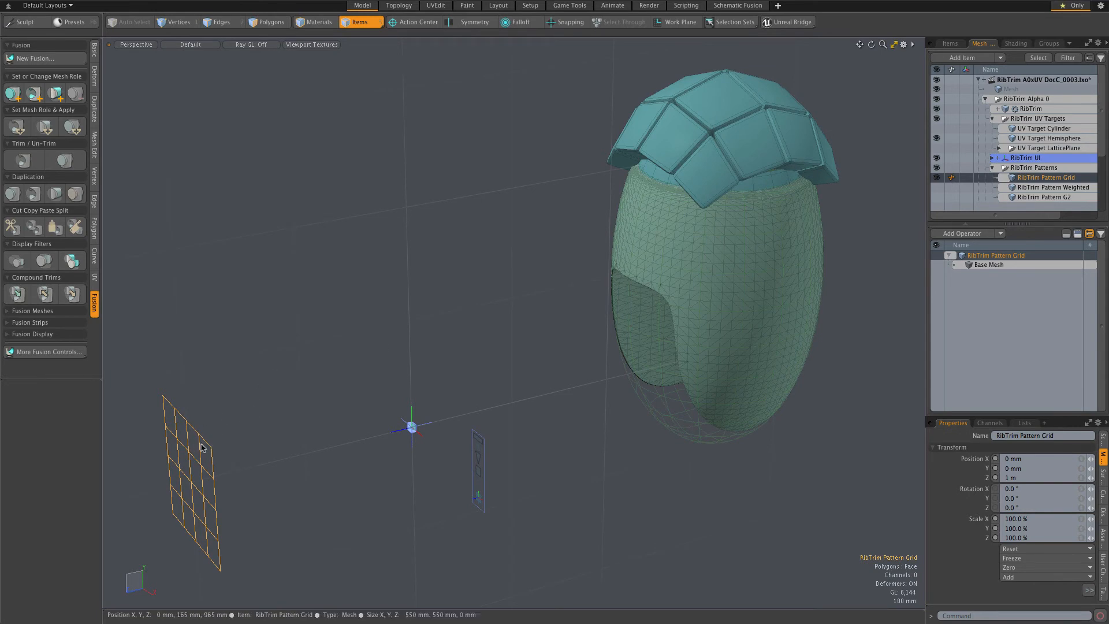
click(778, 186)
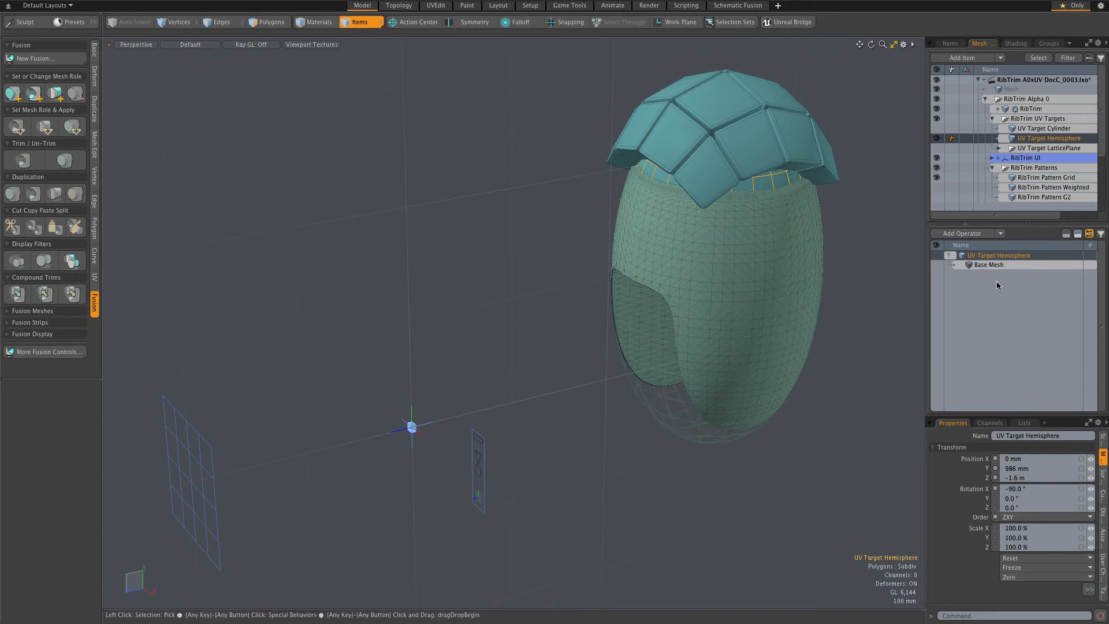
click(1020, 559)
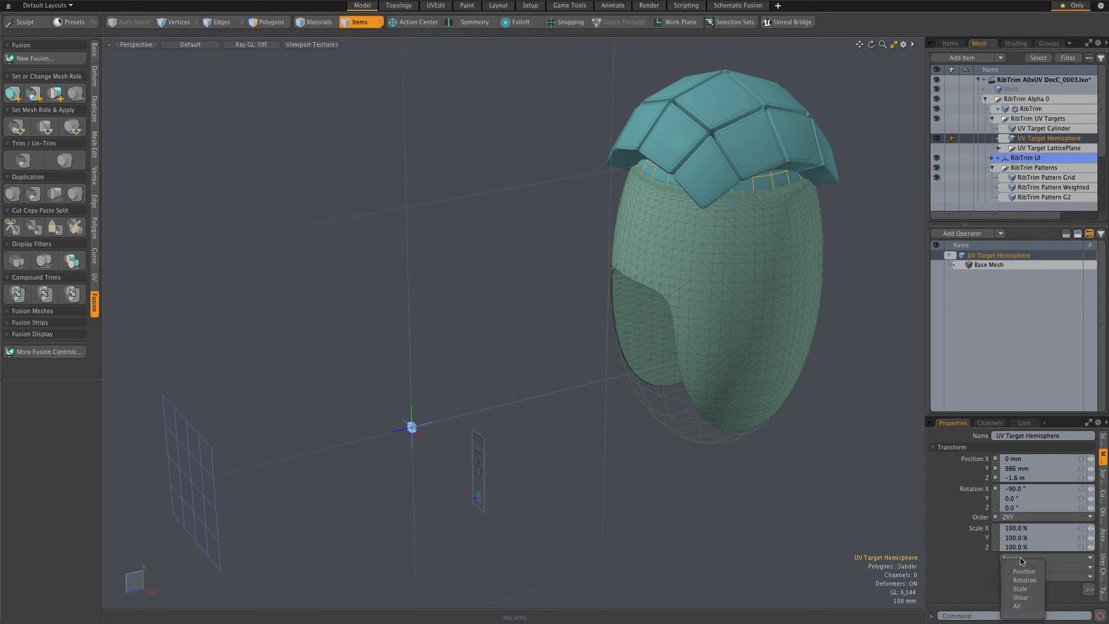
click(1017, 605)
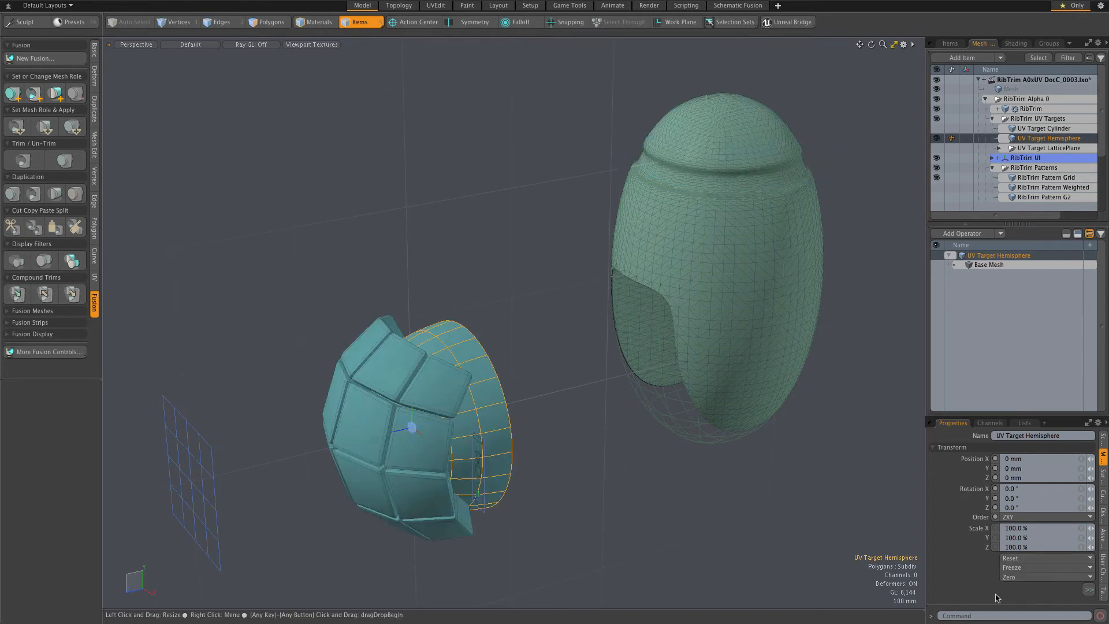
scroll(413, 428, up, 5)
scroll(411, 427, down, 6)
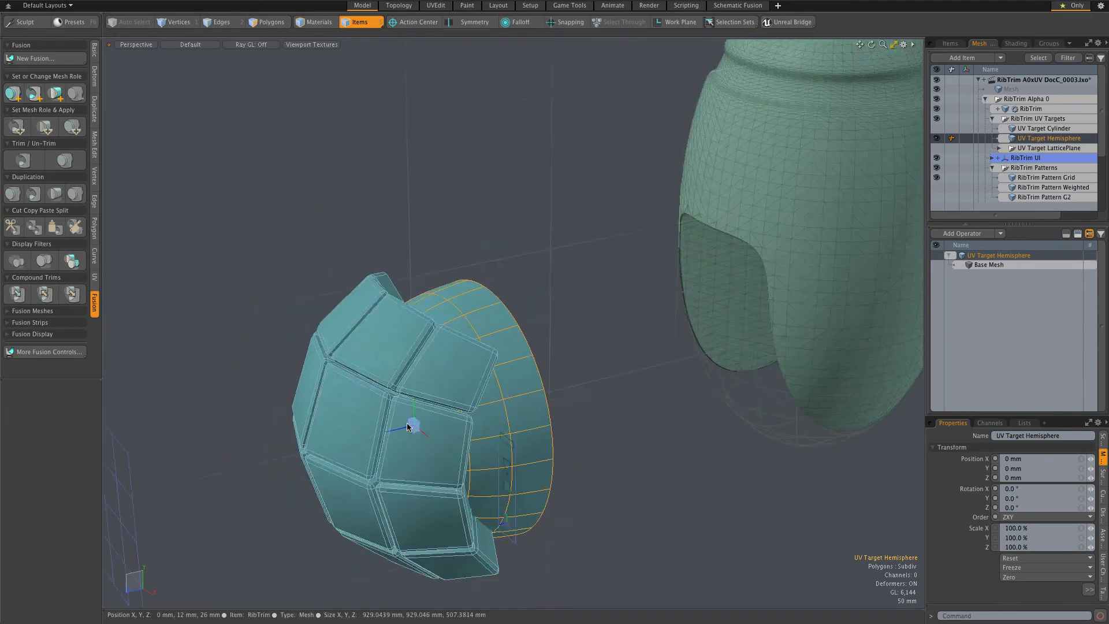
scroll(409, 427, up, 2)
alt+shift+drag(409, 427, 434, 379)
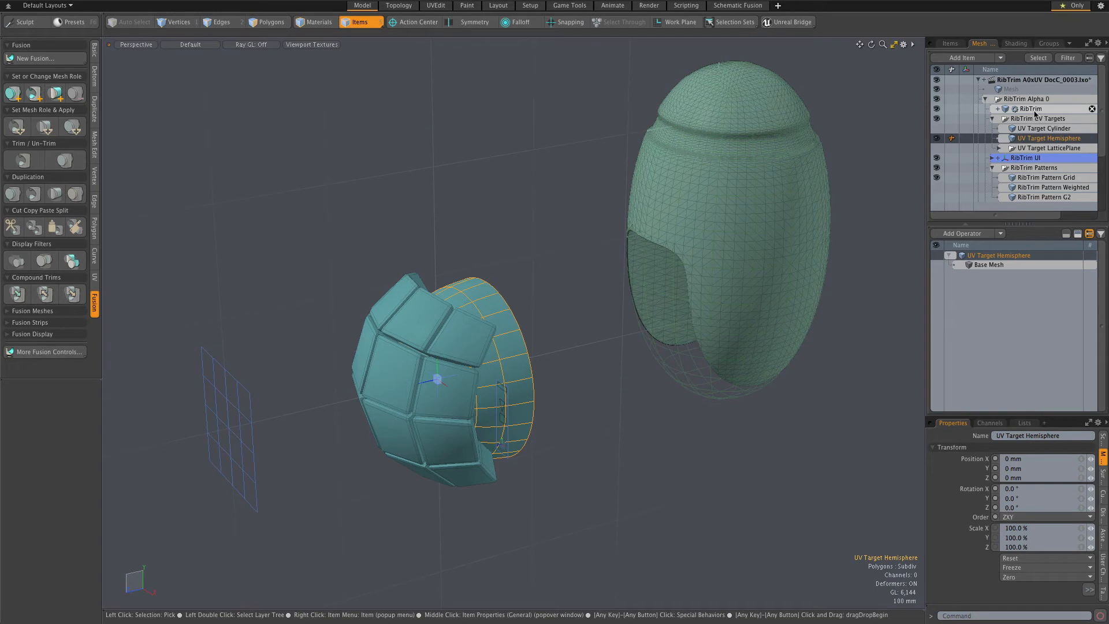
Select the RibTrim mesh, collapse its MergeMesh operator, and examine the order of operators in its stack
click(1029, 109)
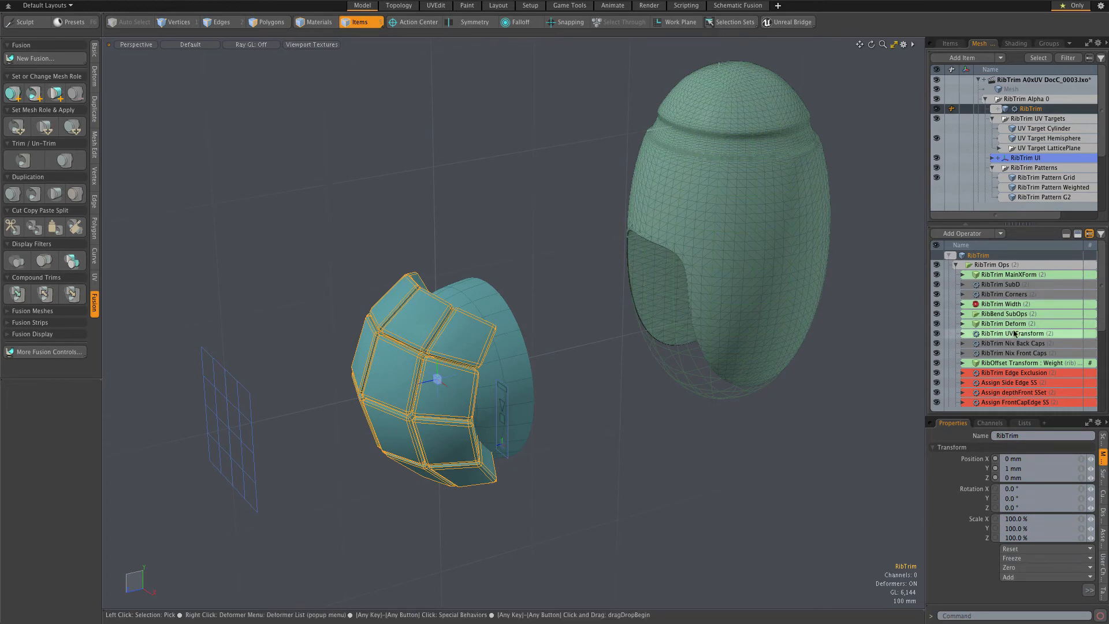
scroll(1015, 334, down, 2)
scroll(1014, 334, up, 2)
scroll(1014, 334, down, 4)
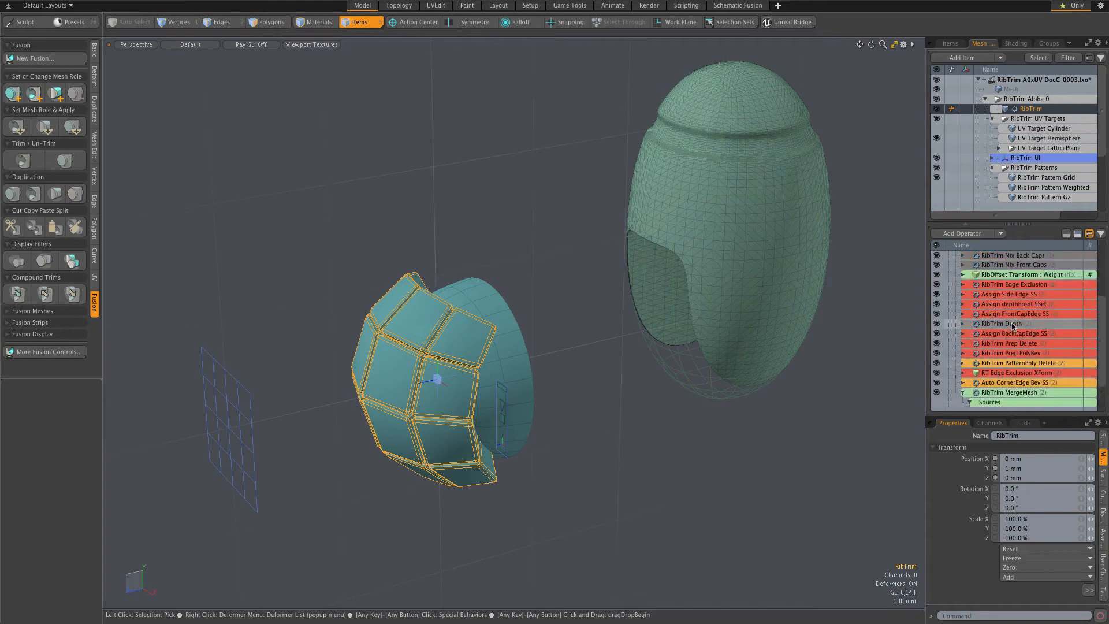
click(962, 364)
scroll(1008, 300, up, 3)
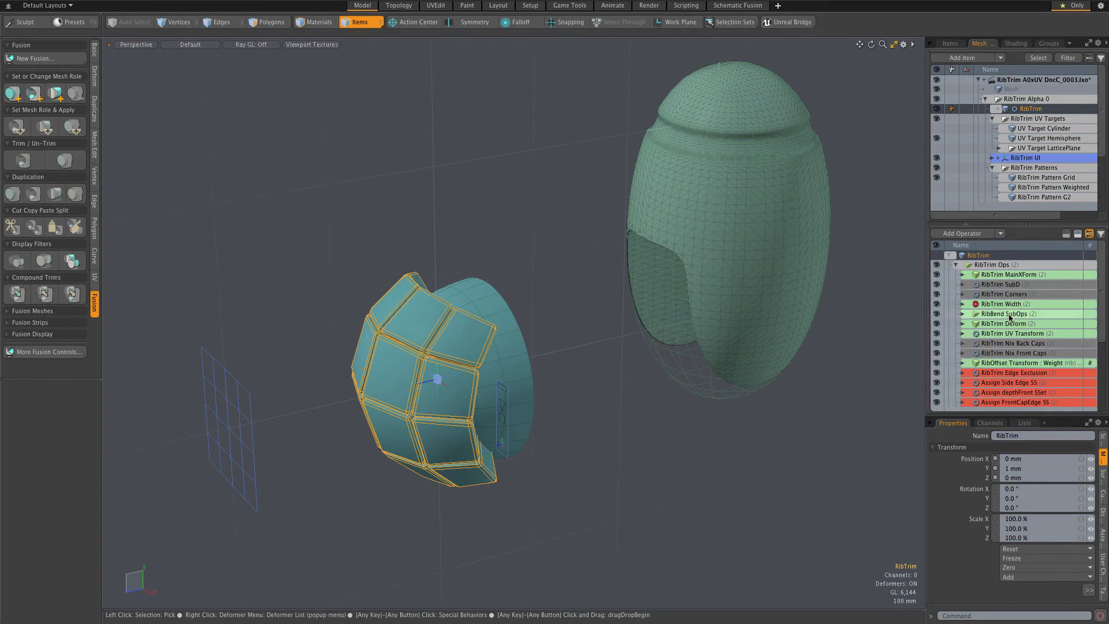
scroll(1008, 324, down, 1)
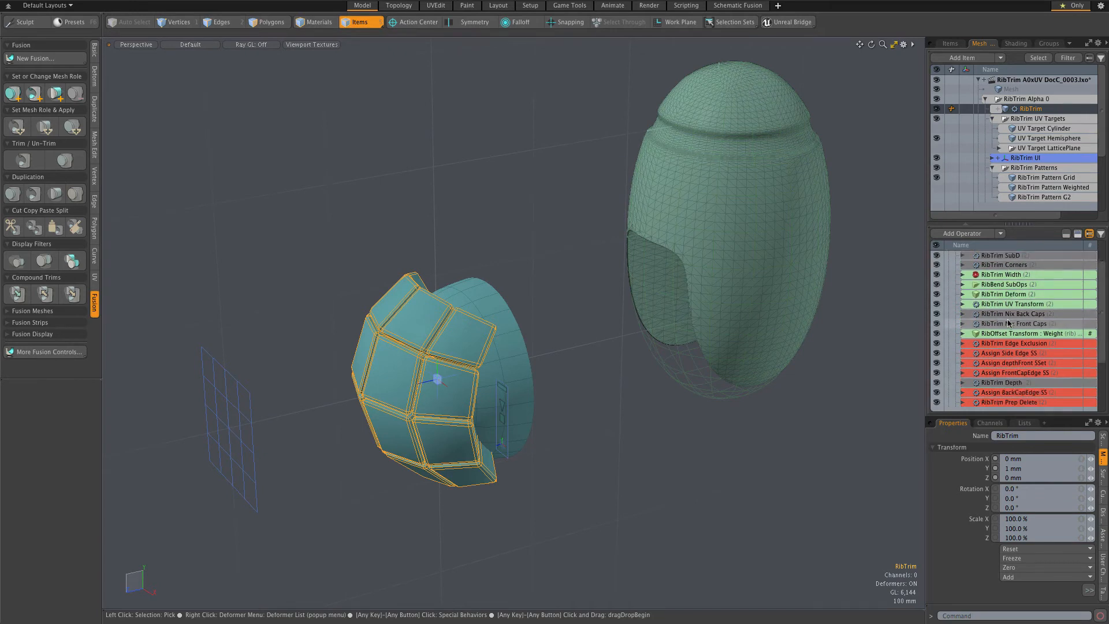
scroll(1007, 323, down, 1)
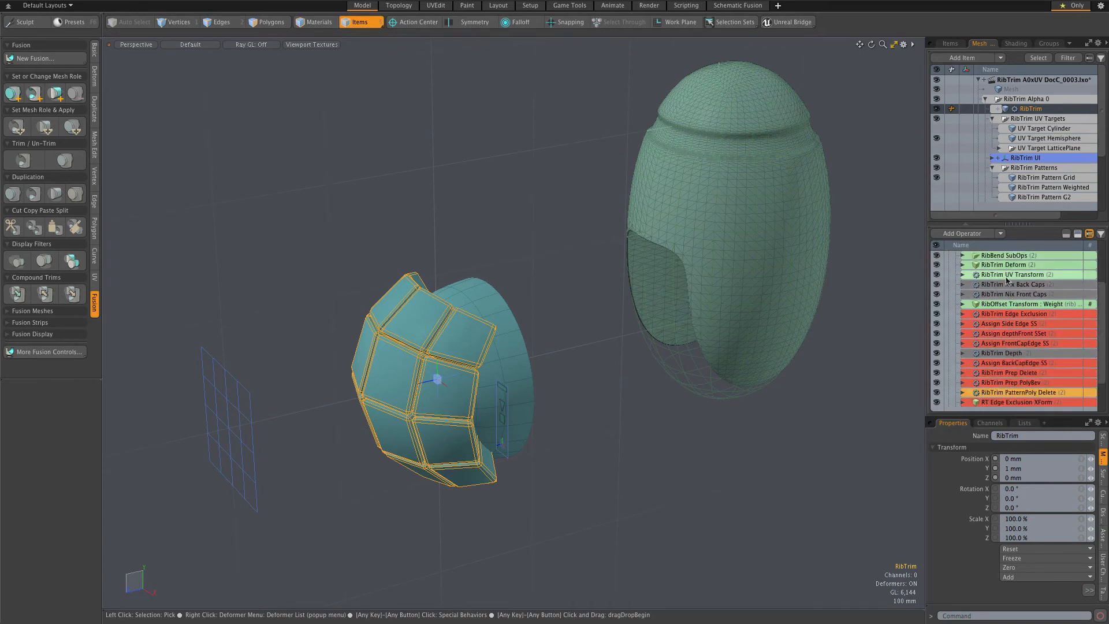
scroll(1006, 282, down, 1)
scroll(1006, 279, up, 3)
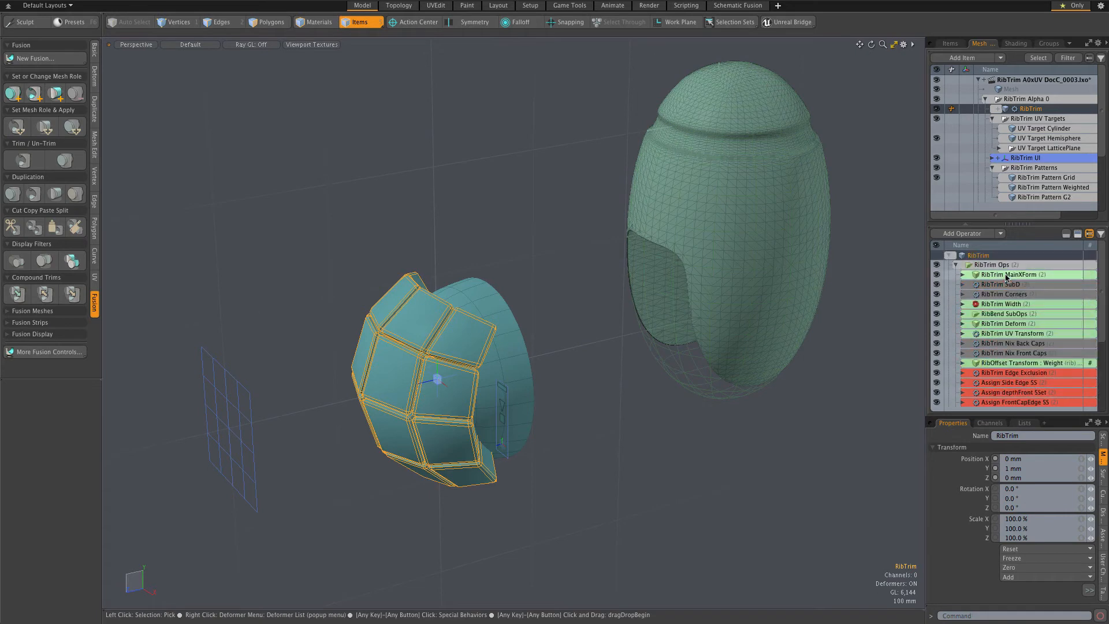
scroll(1014, 283, down, 3)
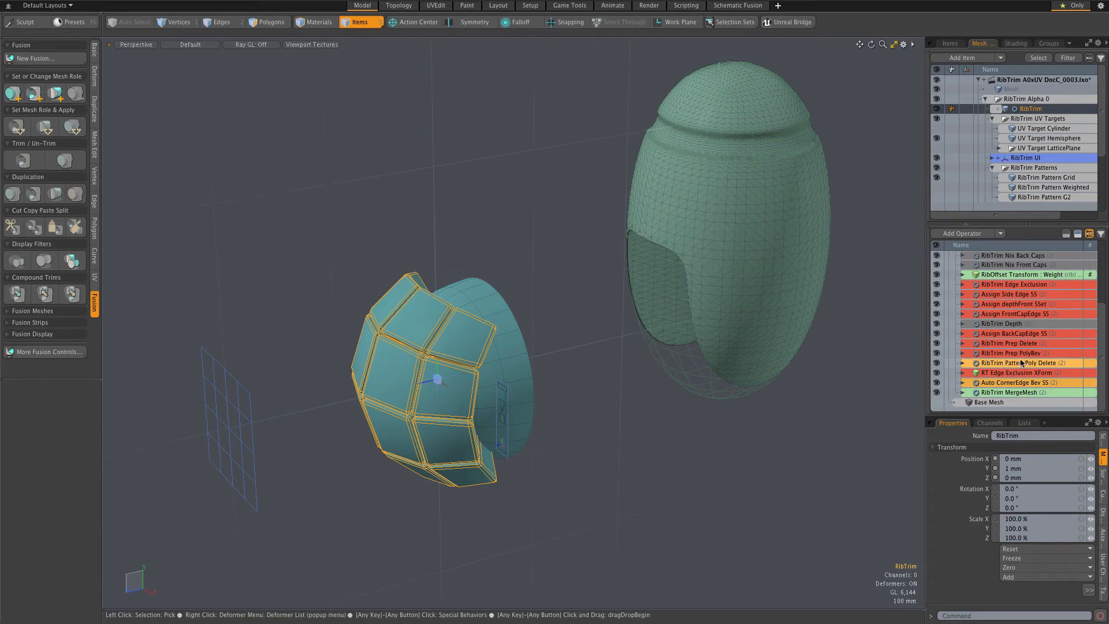
scroll(1021, 362, up, 3)
scroll(1015, 357, up, 3)
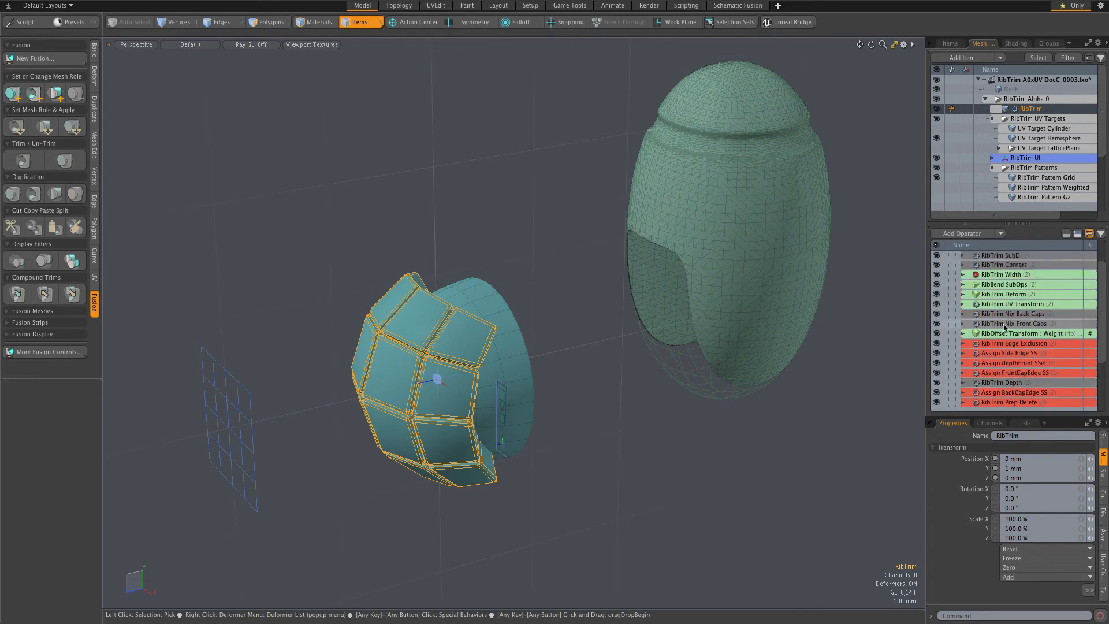
scroll(999, 317, up, 3)
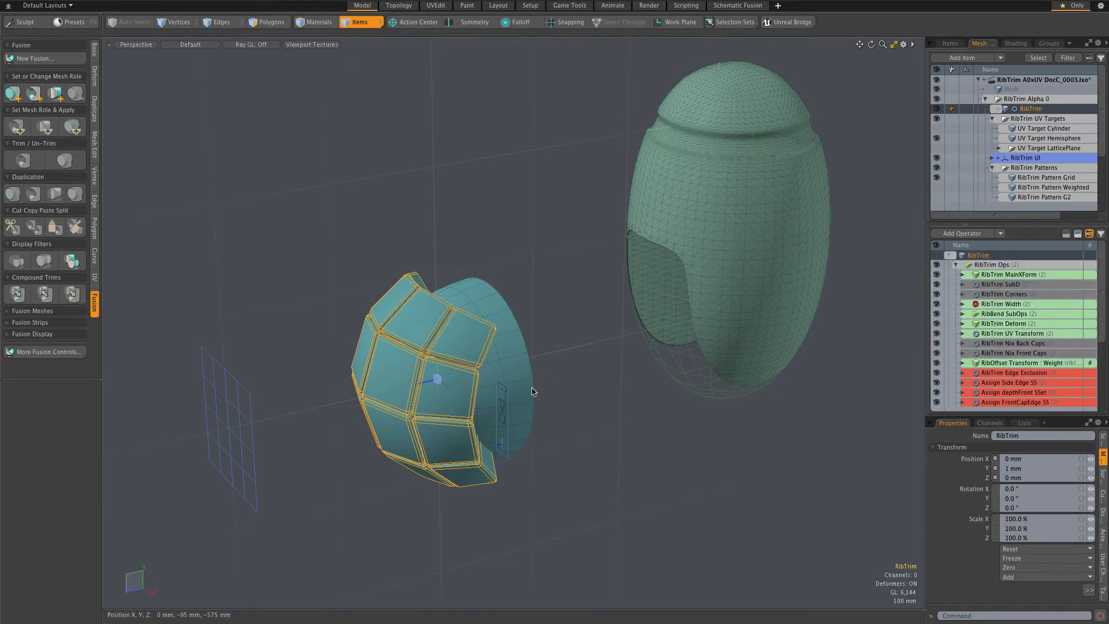
Open the RibTrim UI locator's user channels to review the rib, pattern and UV transform controls, and close them
click(504, 458)
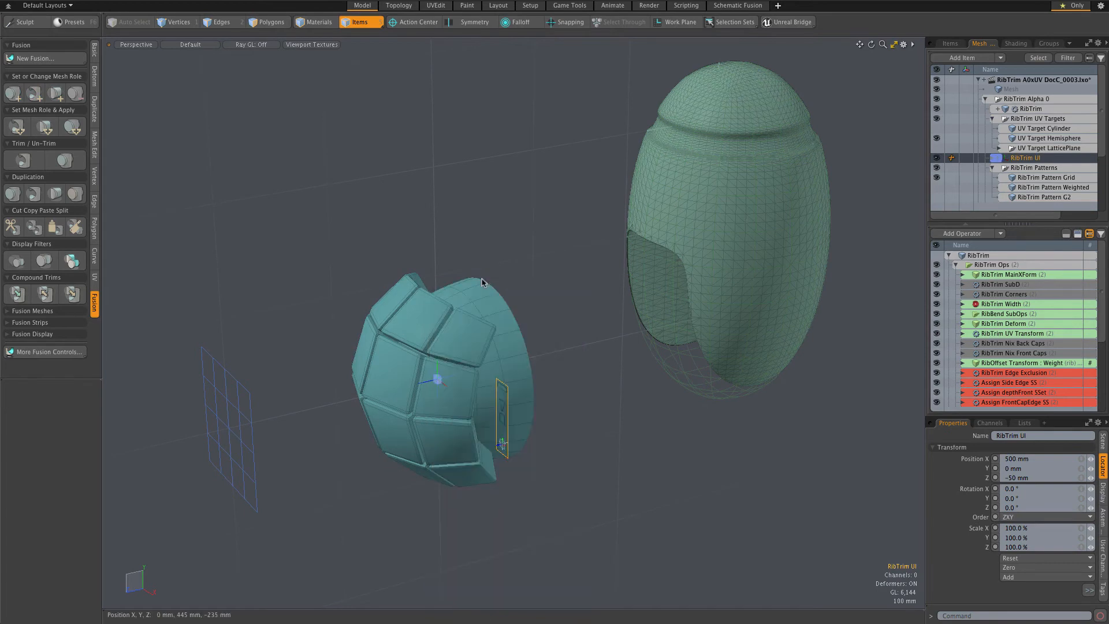
click(508, 457)
drag(527, 293, 229, 68)
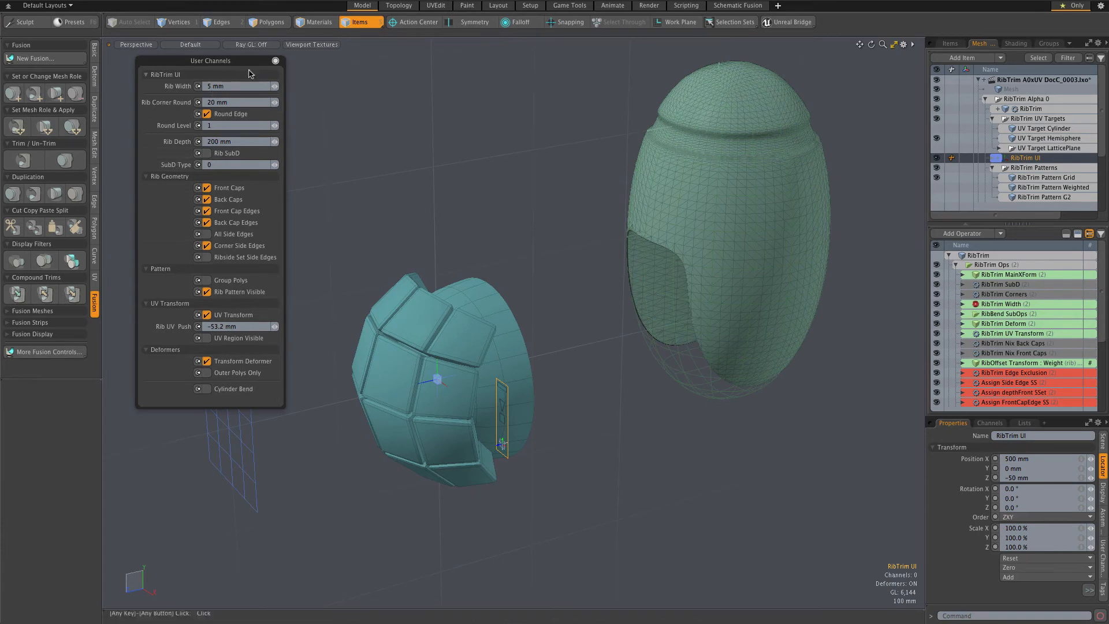
click(276, 61)
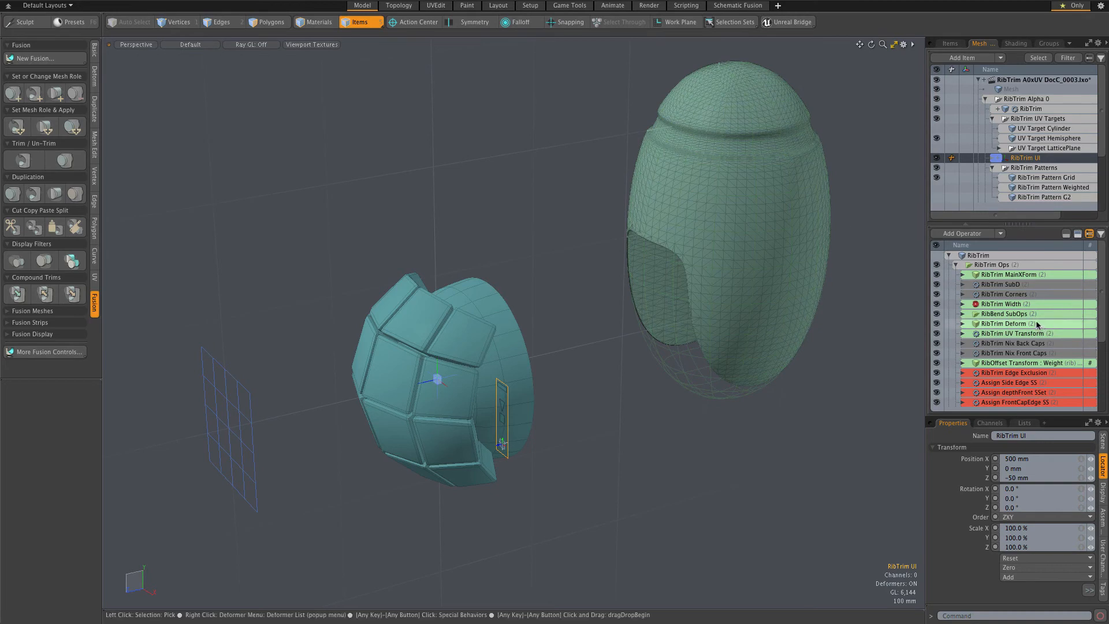
Expand the RibTrim MergeMesh operator to its sources and enlarge the item list and operator stack
scroll(1037, 325, down, 3)
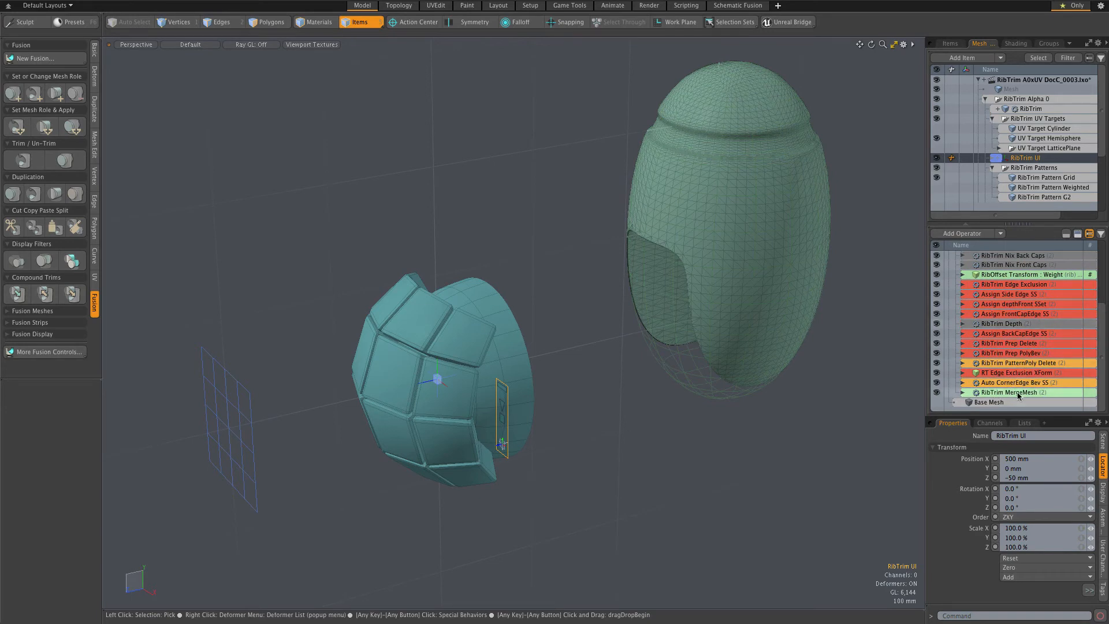
click(961, 394)
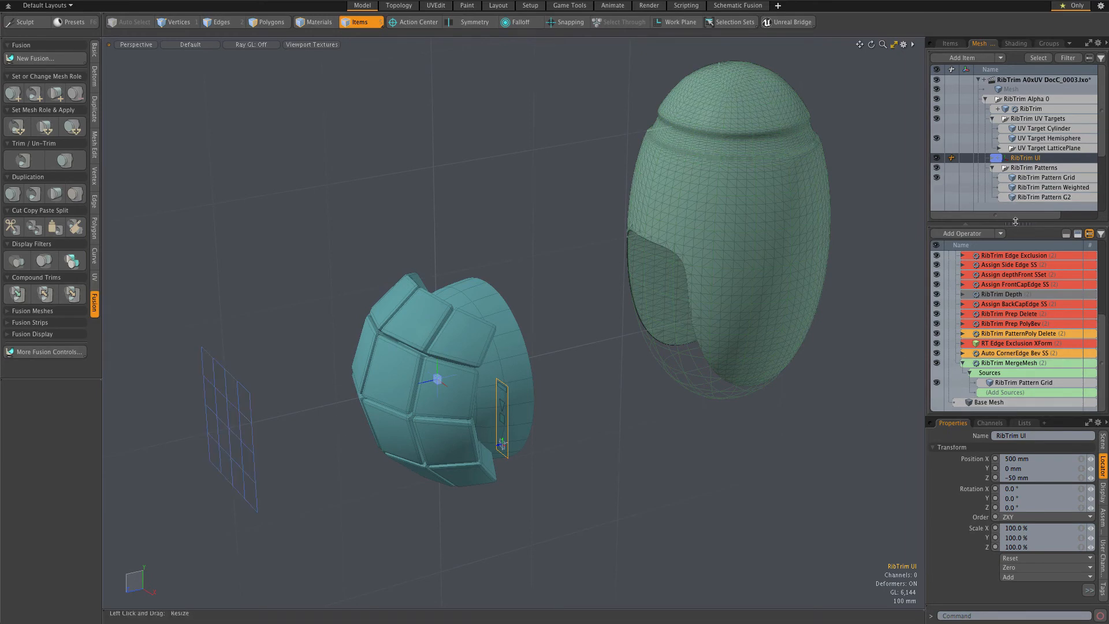
drag(1016, 223, 1016, 271)
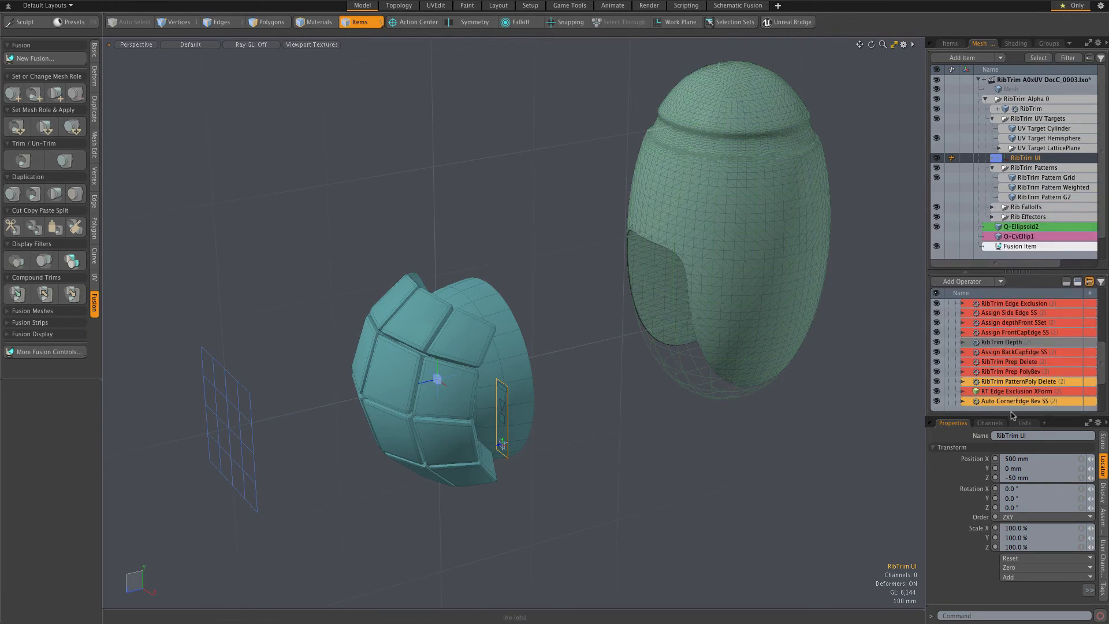
drag(1013, 415, 1012, 473)
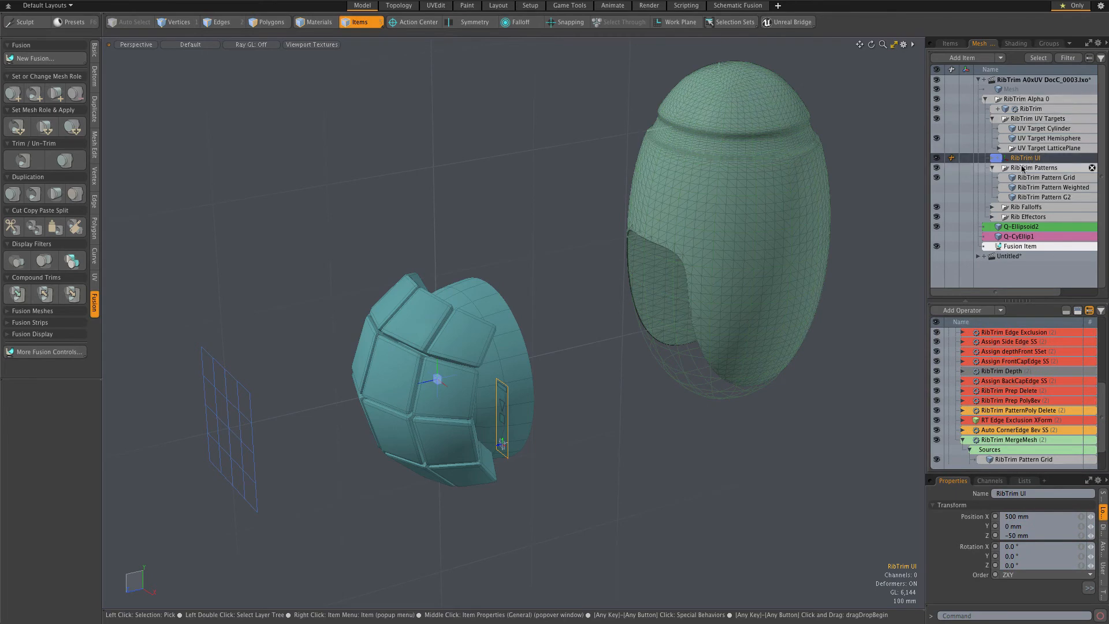
Replace the RibTrim Pattern Grid source of RibTrim MergeMesh with the existing RibTrim Pattern G2 mesh
click(1032, 119)
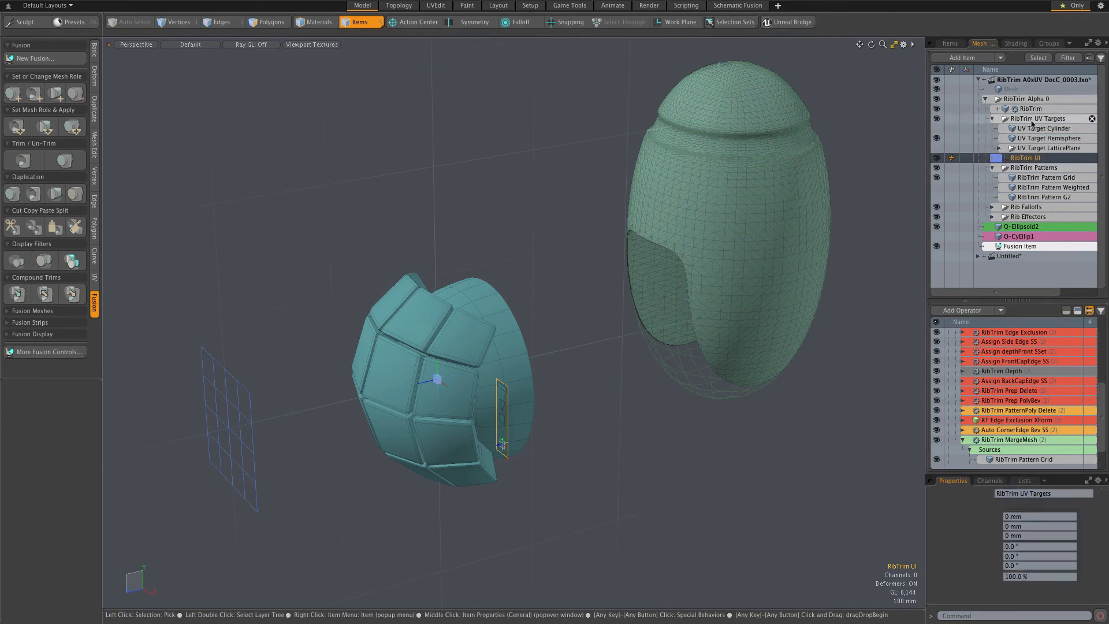
click(1025, 169)
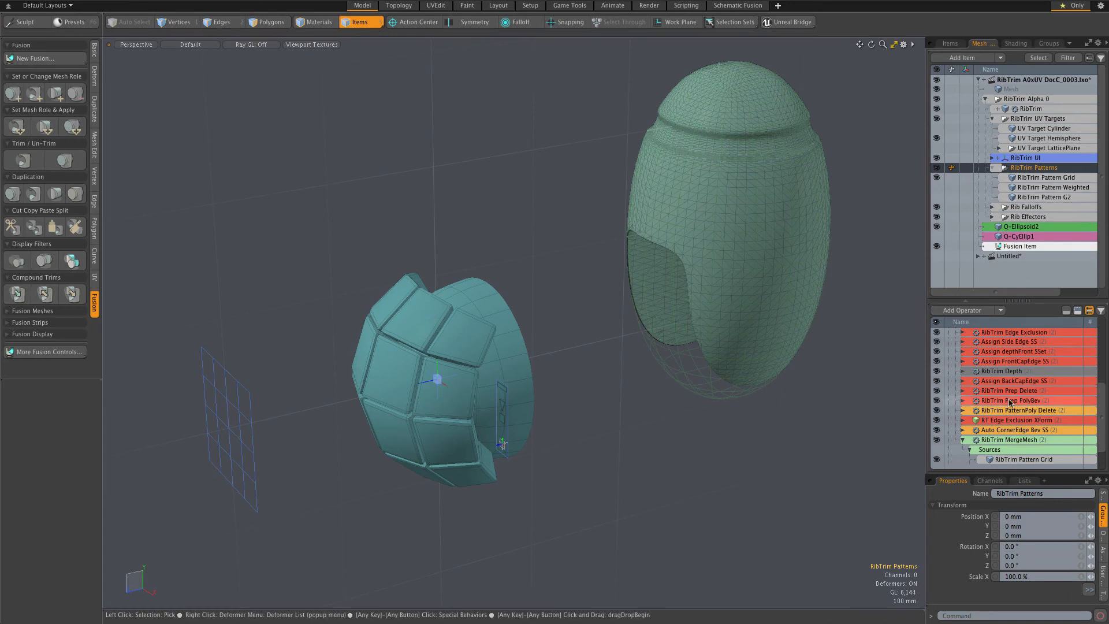
scroll(1010, 402, down, 1)
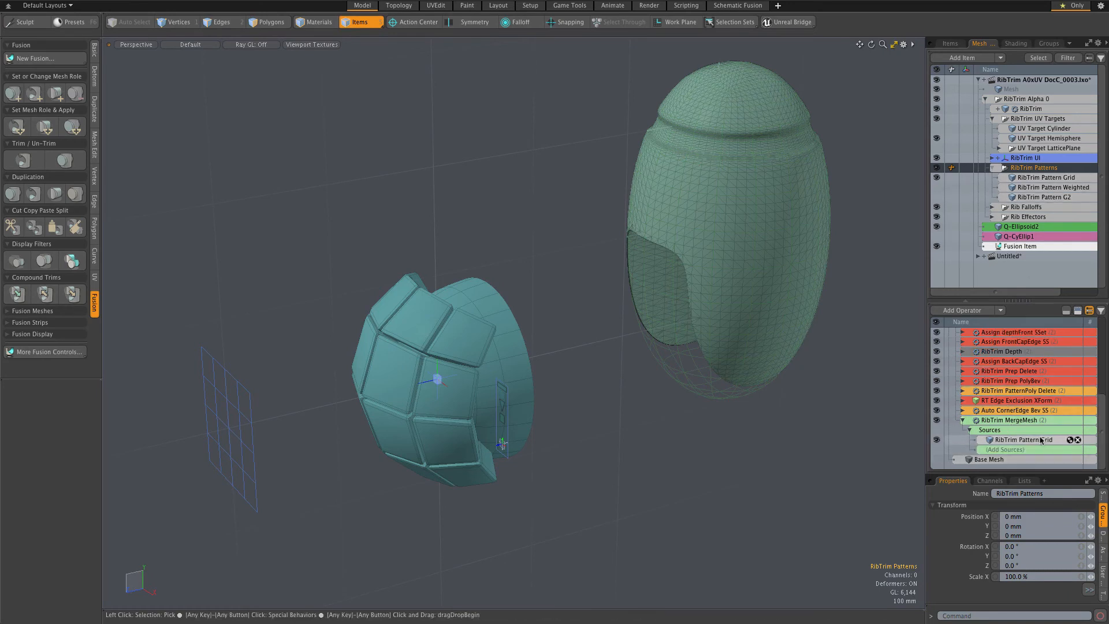
click(1070, 441)
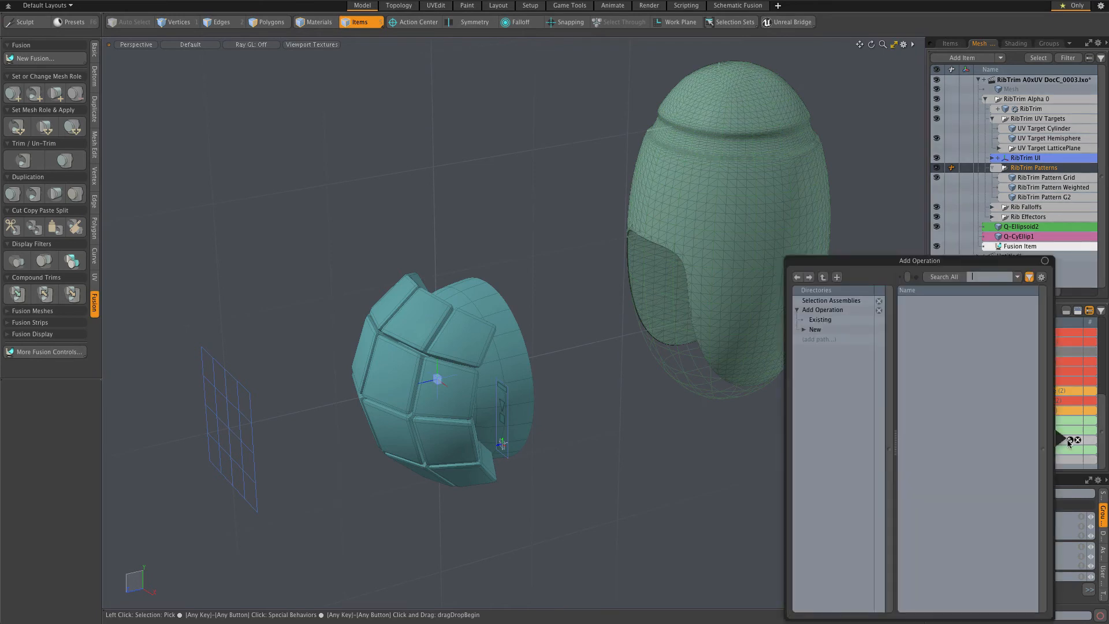
click(818, 321)
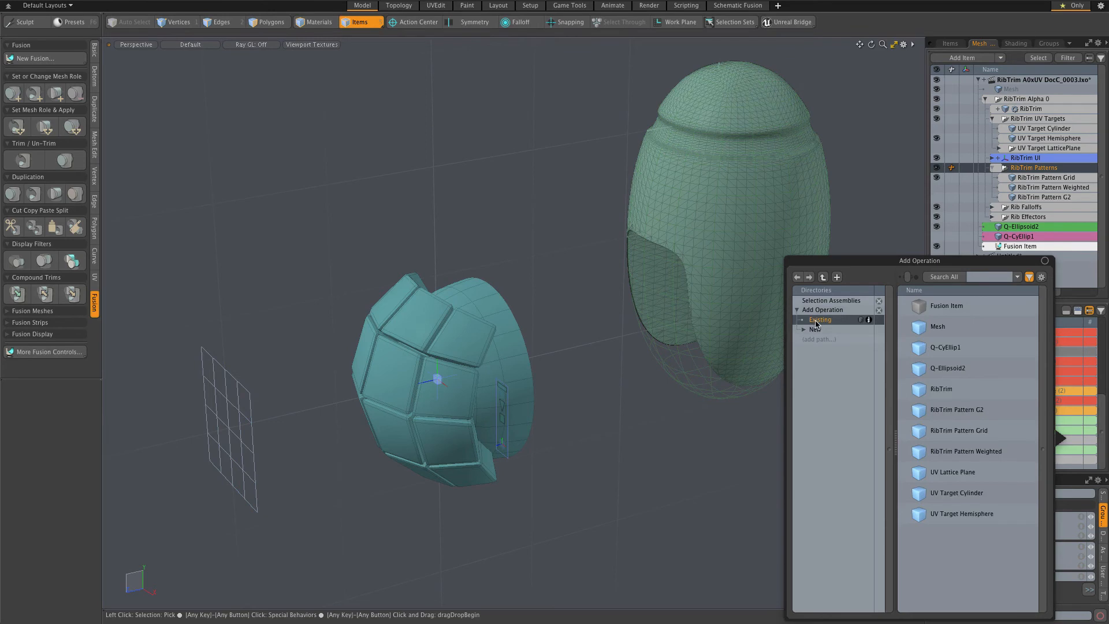
double_click(959, 411)
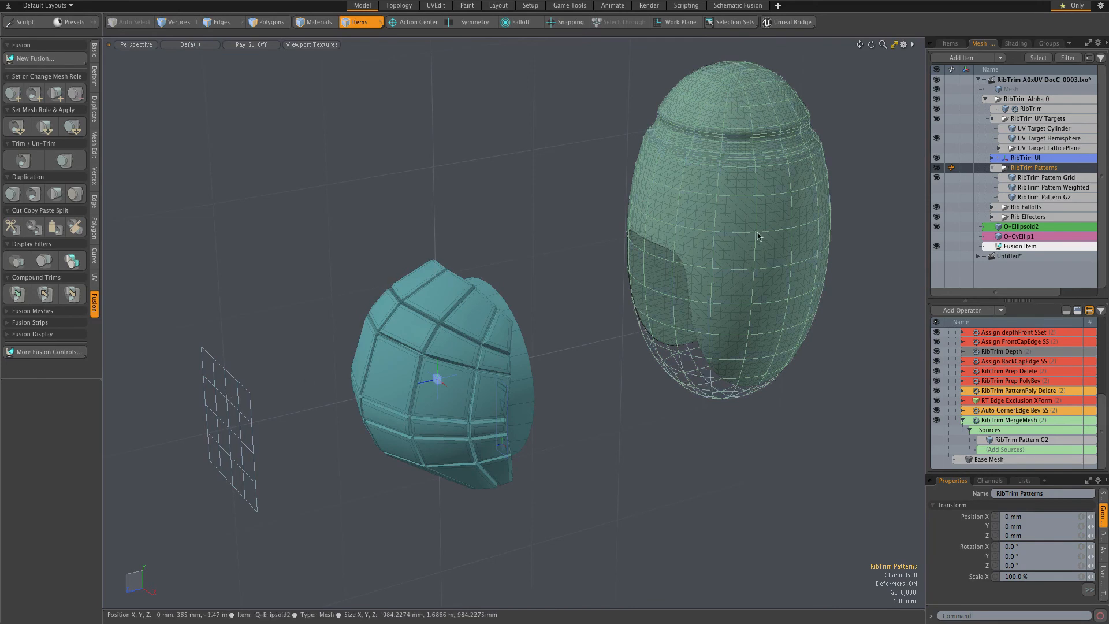
Hide the RibTrim Pattern Grid mesh, show RibTrim Pattern G2, and add the G2 pattern to the selection
click(936, 178)
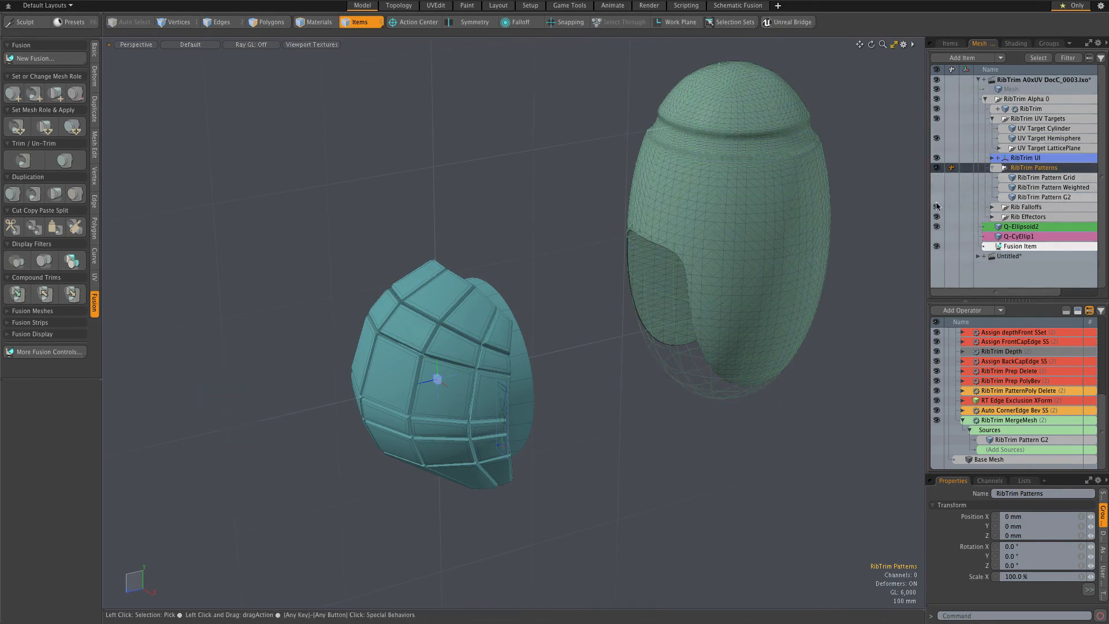
click(937, 197)
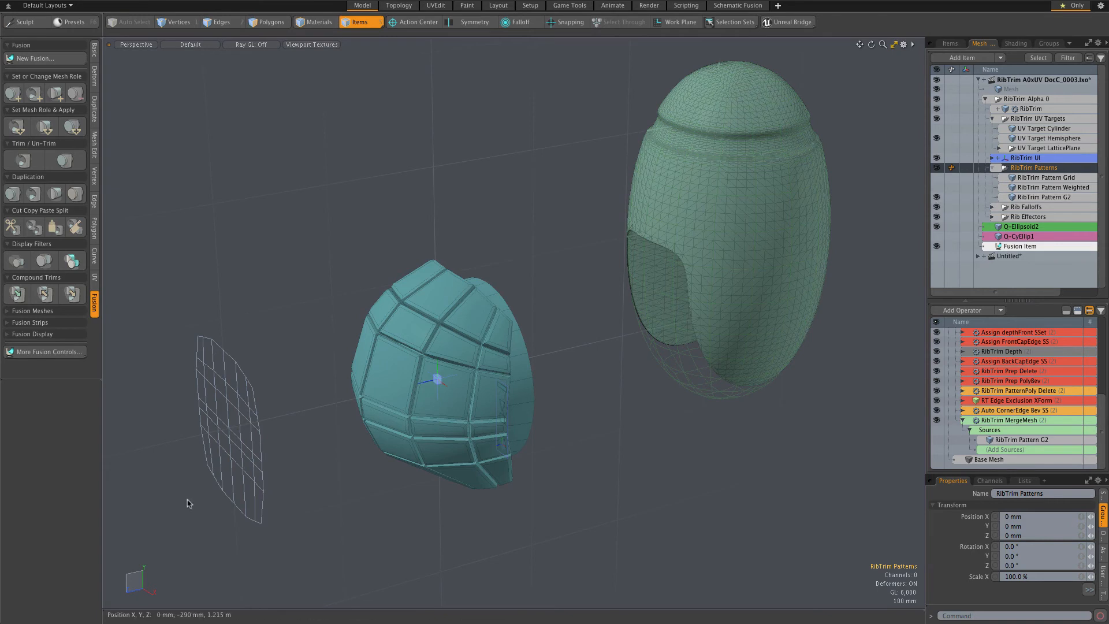
shift+click(243, 459)
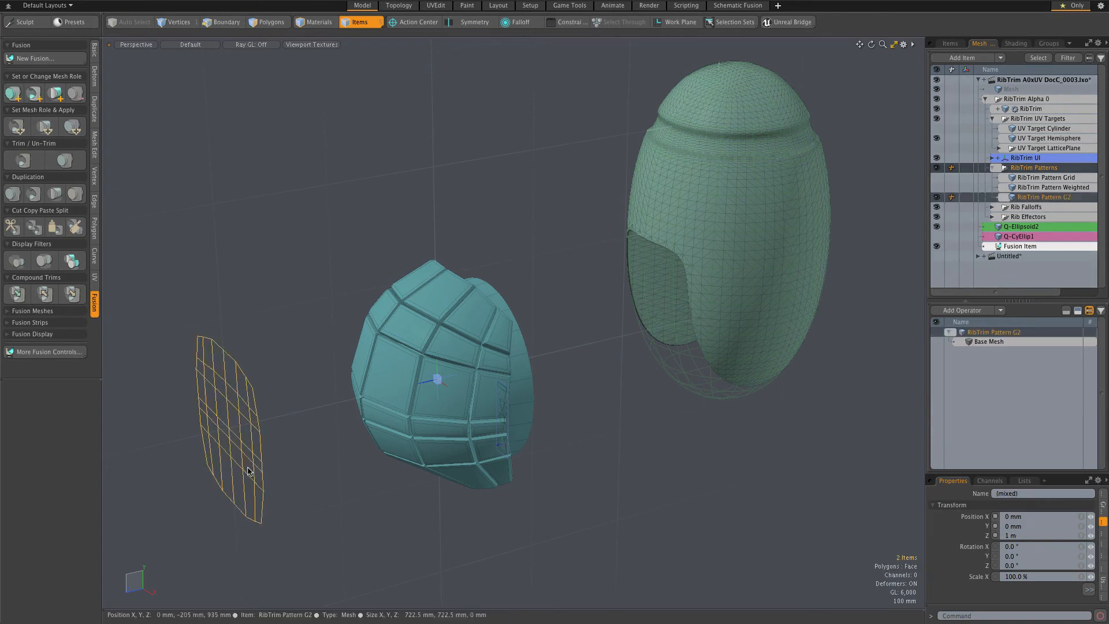
alt+drag(273, 475, 293, 448)
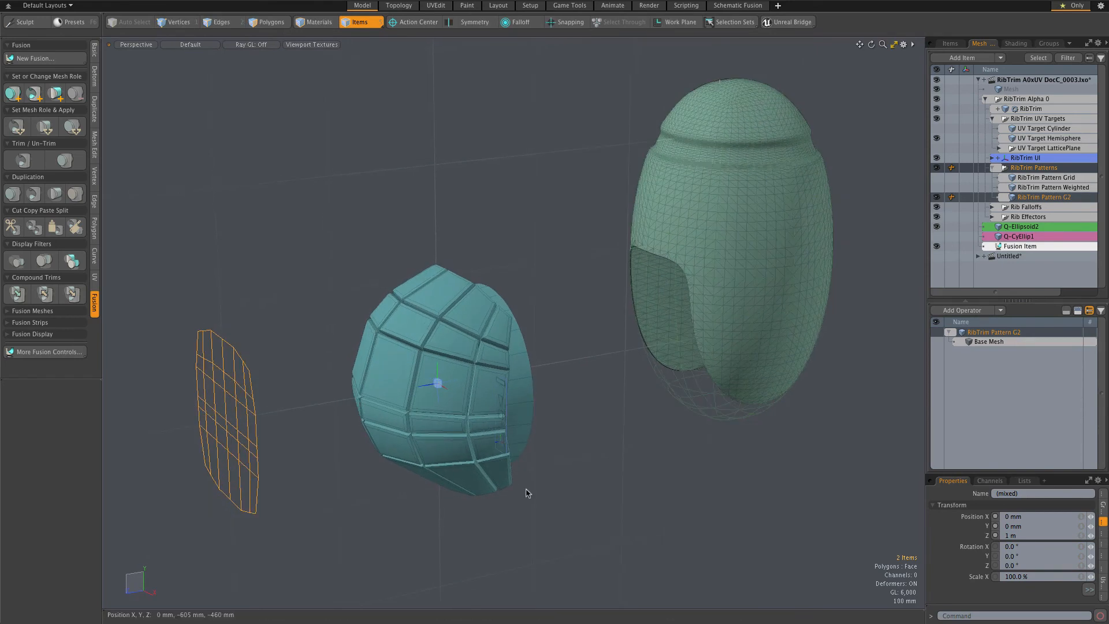
alt+drag(586, 485, 582, 478)
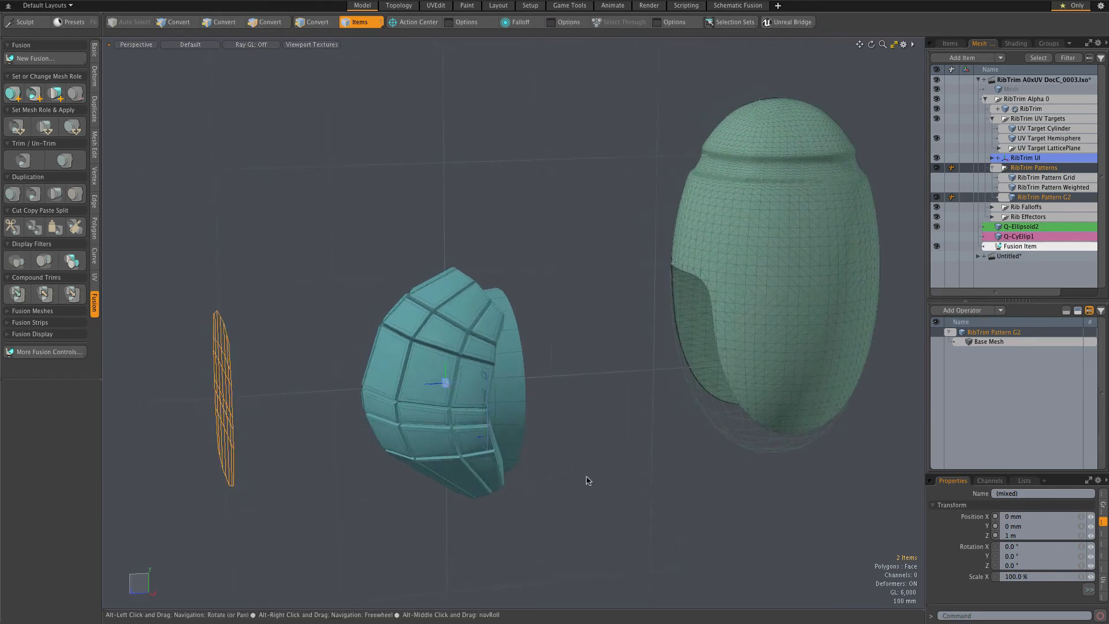
Select the UV Target Hemisphere mesh in the scene, hide it, and show the UV Target Cylinder mesh instead
click(515, 412)
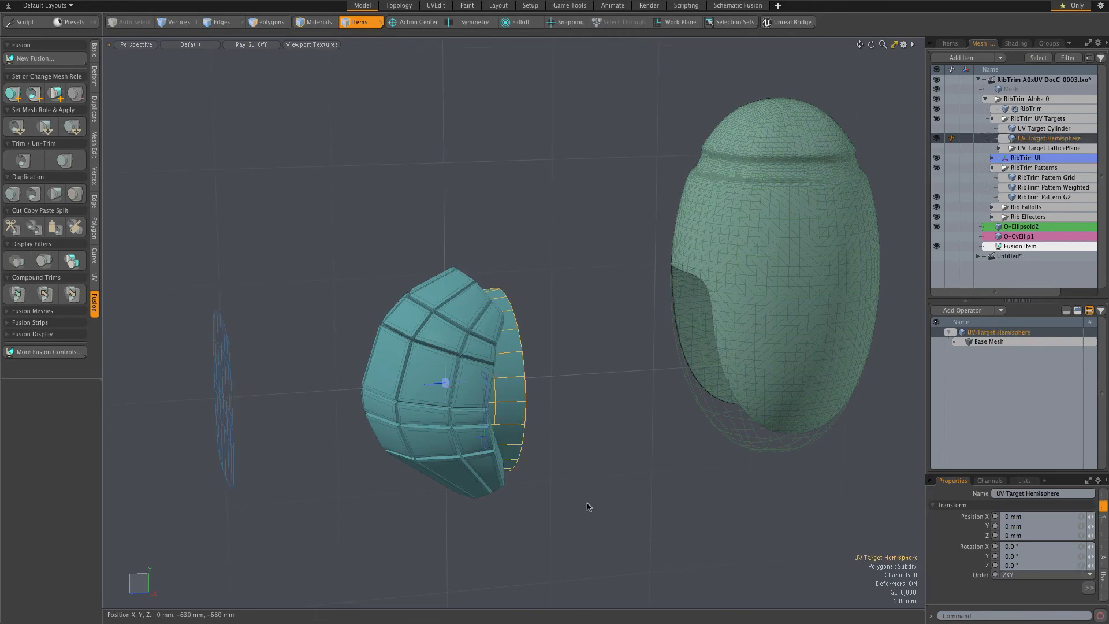
alt+drag(588, 506, 564, 491)
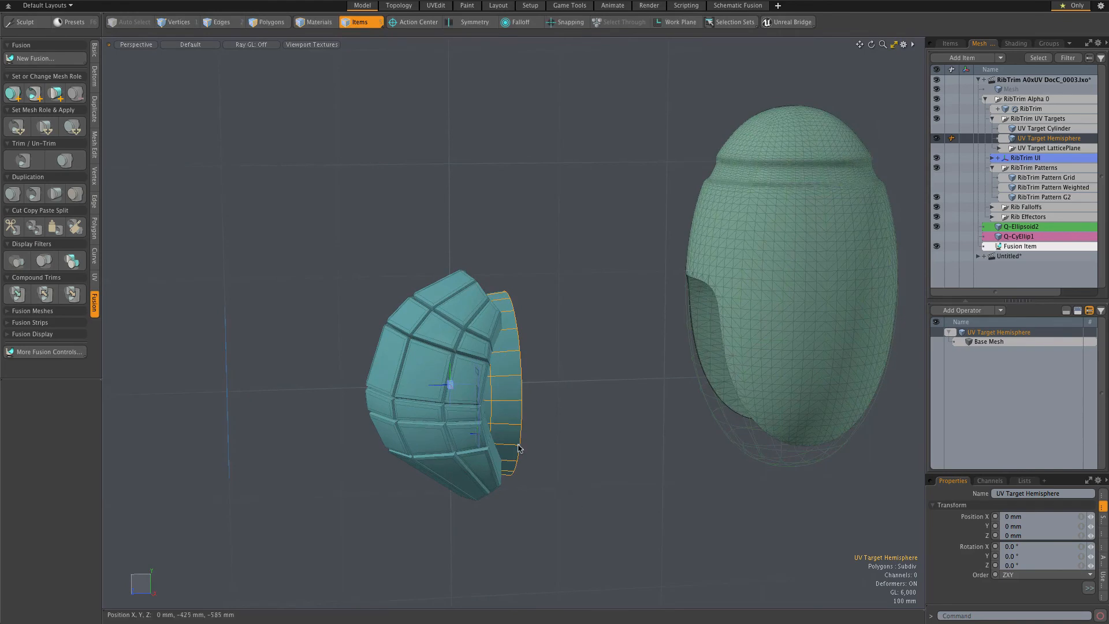
key(alt)
mouse_move(572, 484)
alt+mouse_down()
mouse_move(596, 485)
mouse_move(542, 481)
mouse_move(583, 483)
mouse_move(559, 466)
mouse_move(588, 484)
alt+mouse_up()
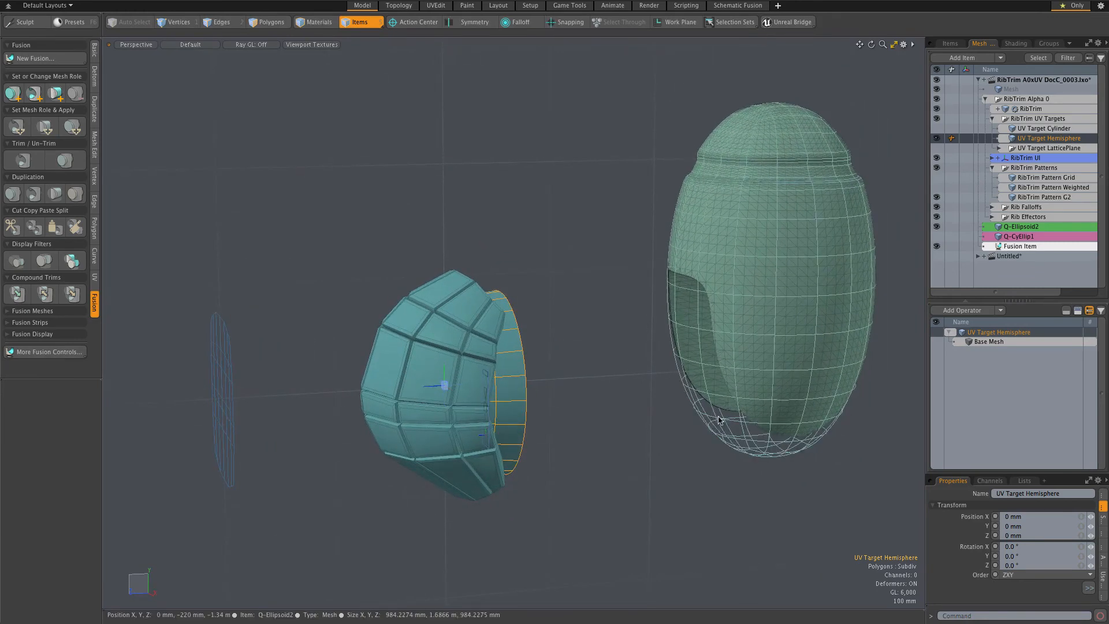
click(936, 139)
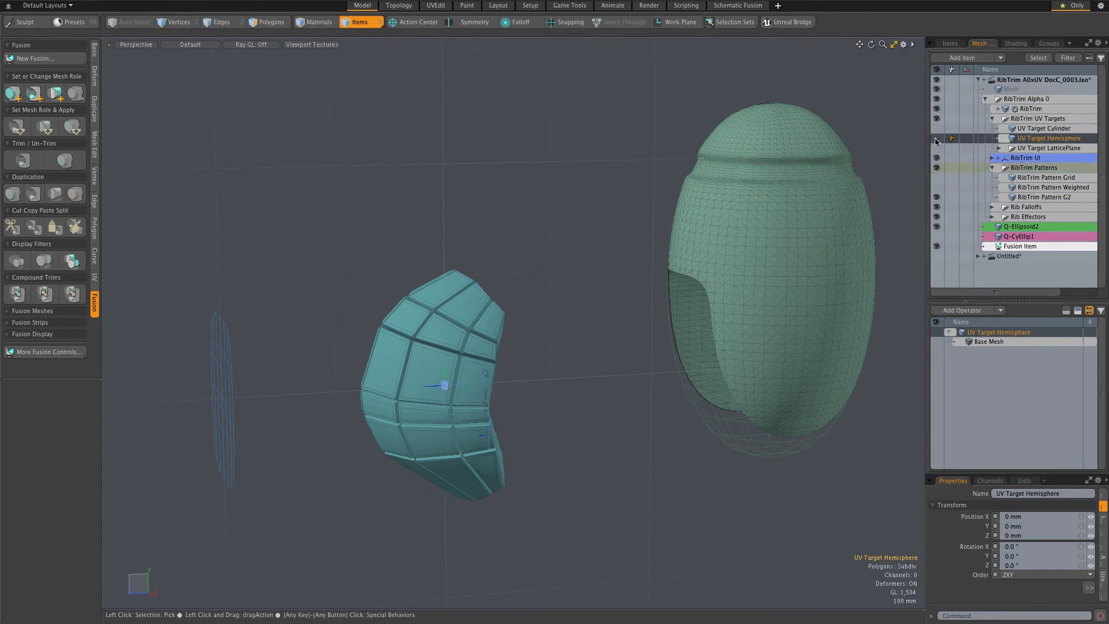
click(937, 140)
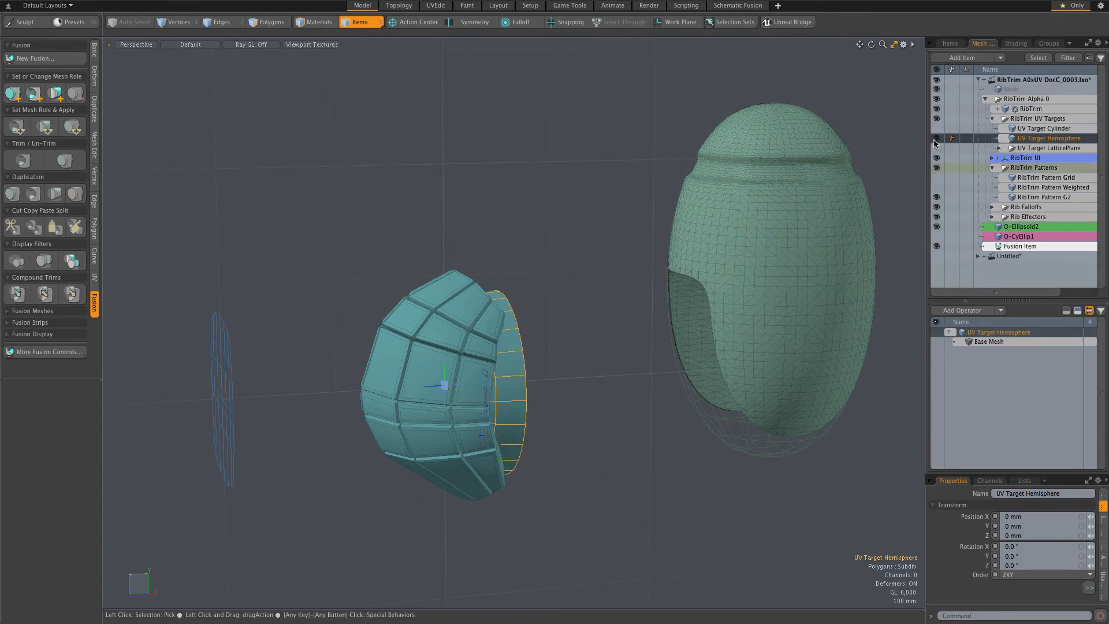
click(937, 139)
click(936, 128)
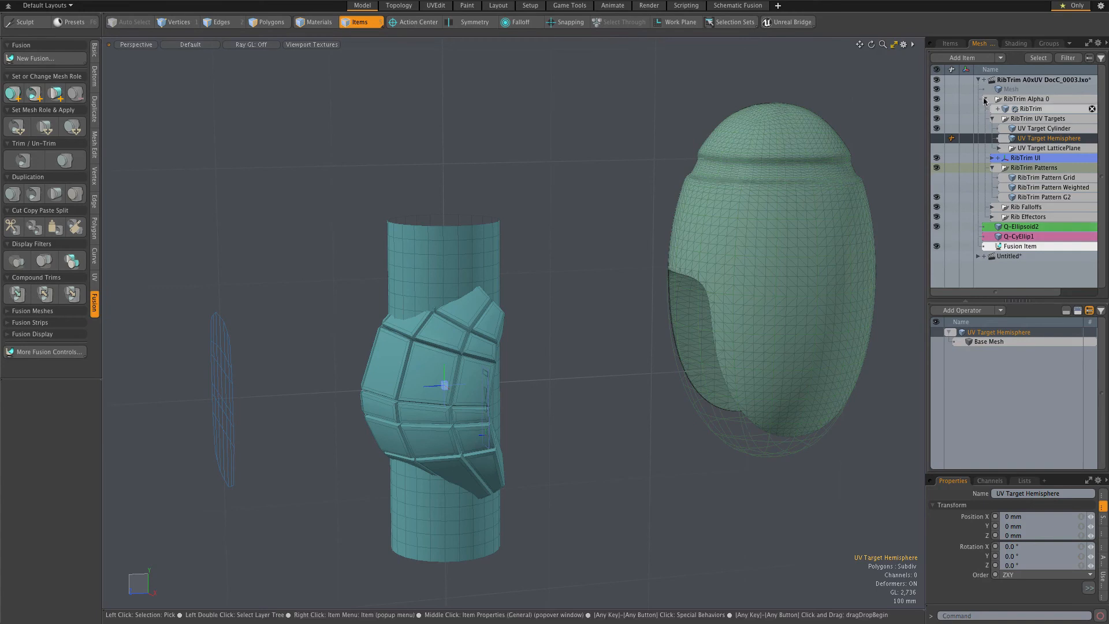
Expand the RibTrim mesh's RibTrim UV Transform operator to its target, display its enlarged properties and check the Target UV Map options
click(1028, 109)
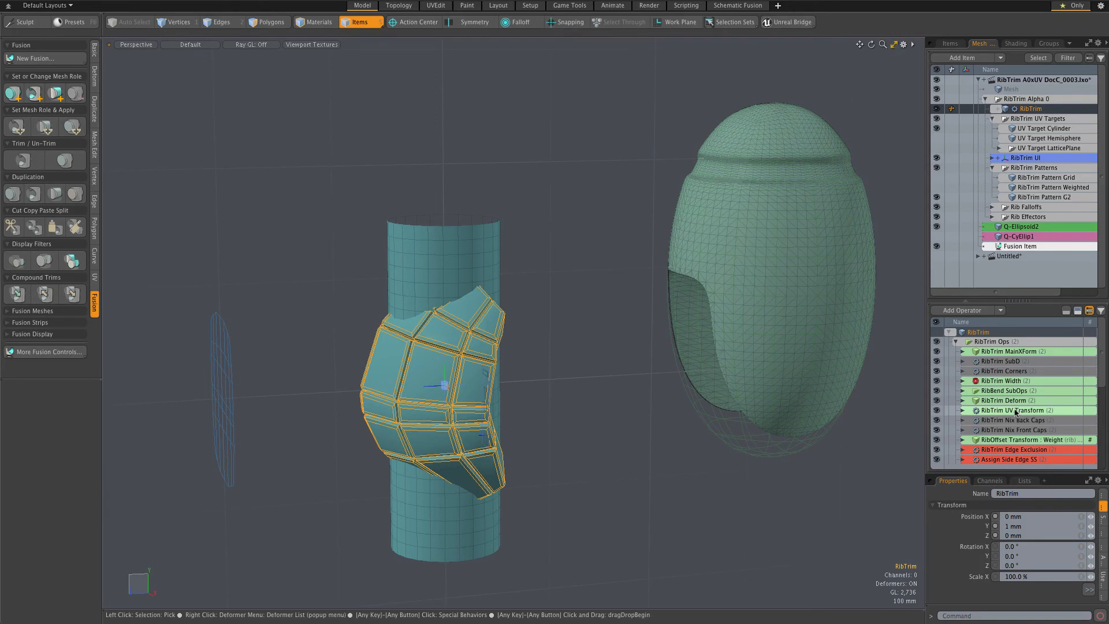
click(962, 411)
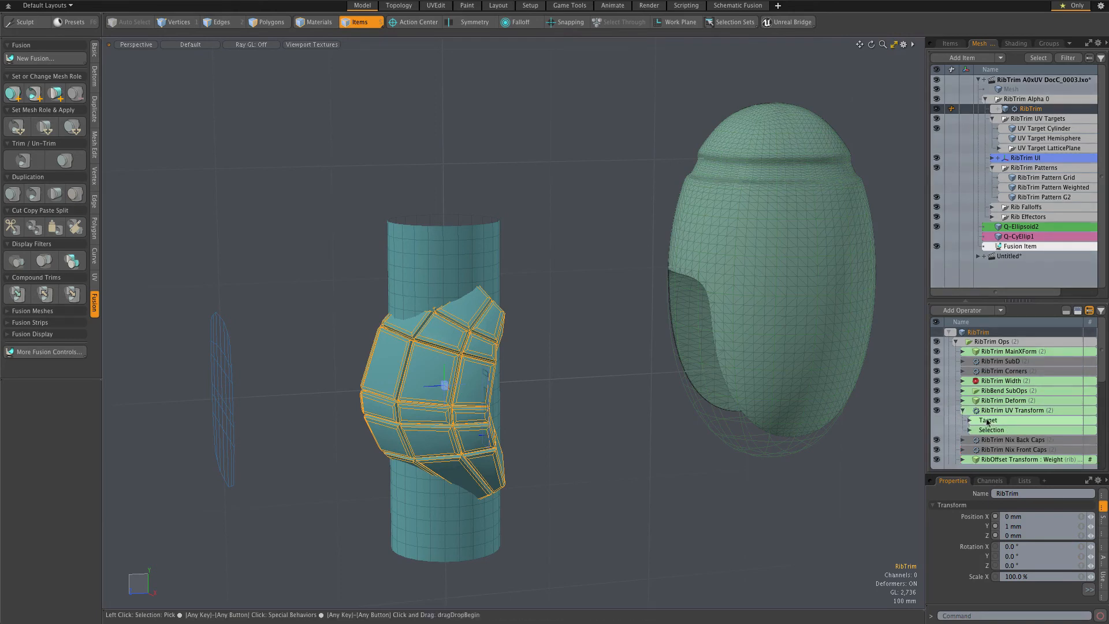
click(969, 421)
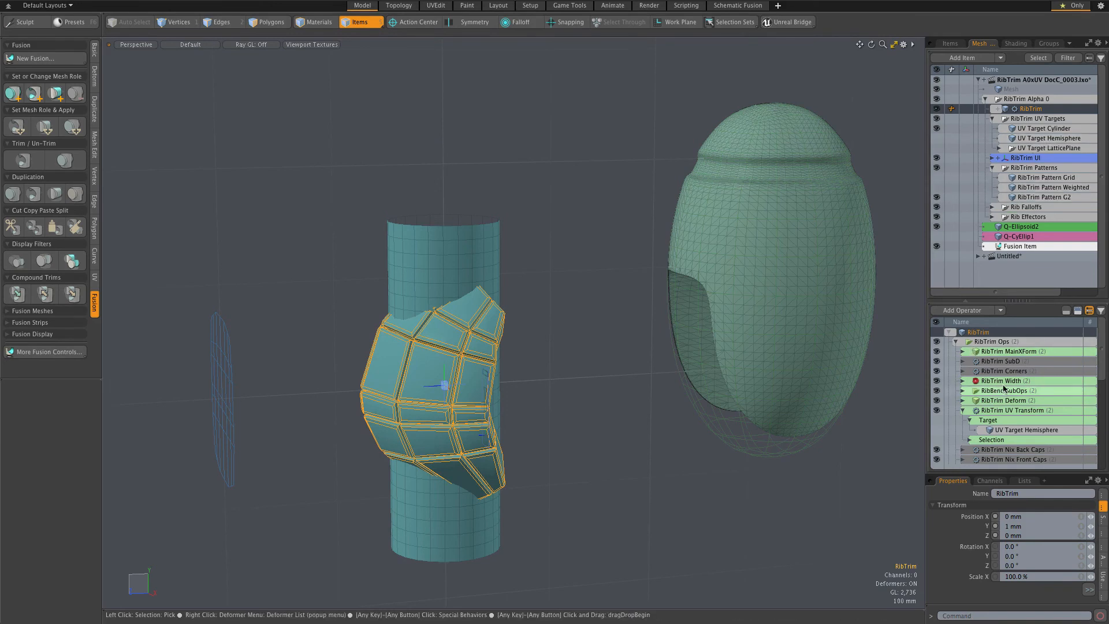
click(1014, 410)
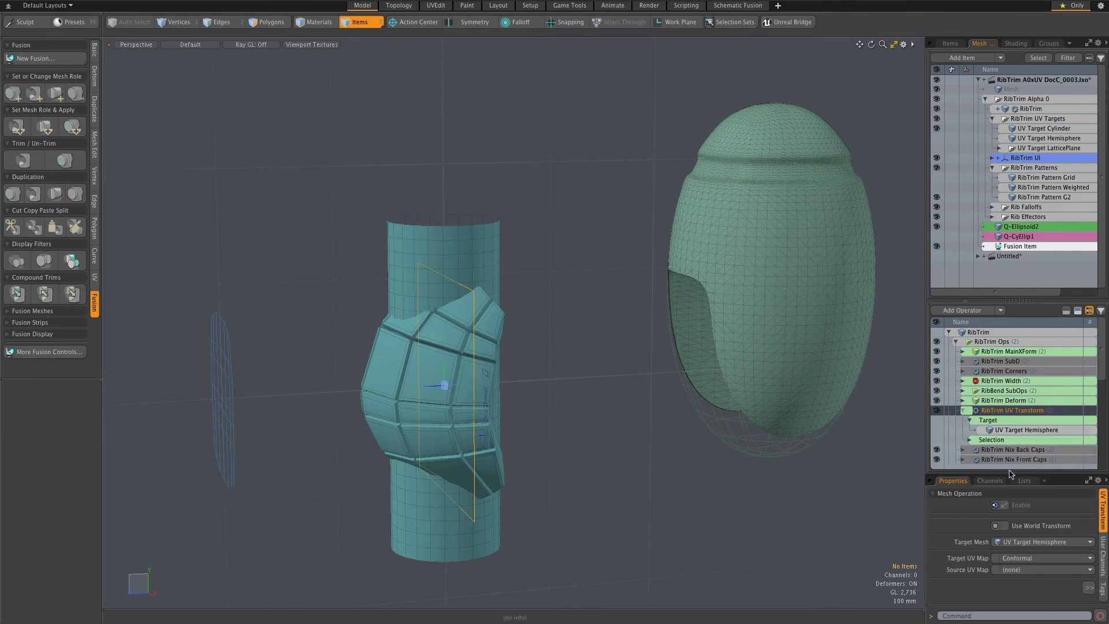
drag(1012, 474, 1012, 442)
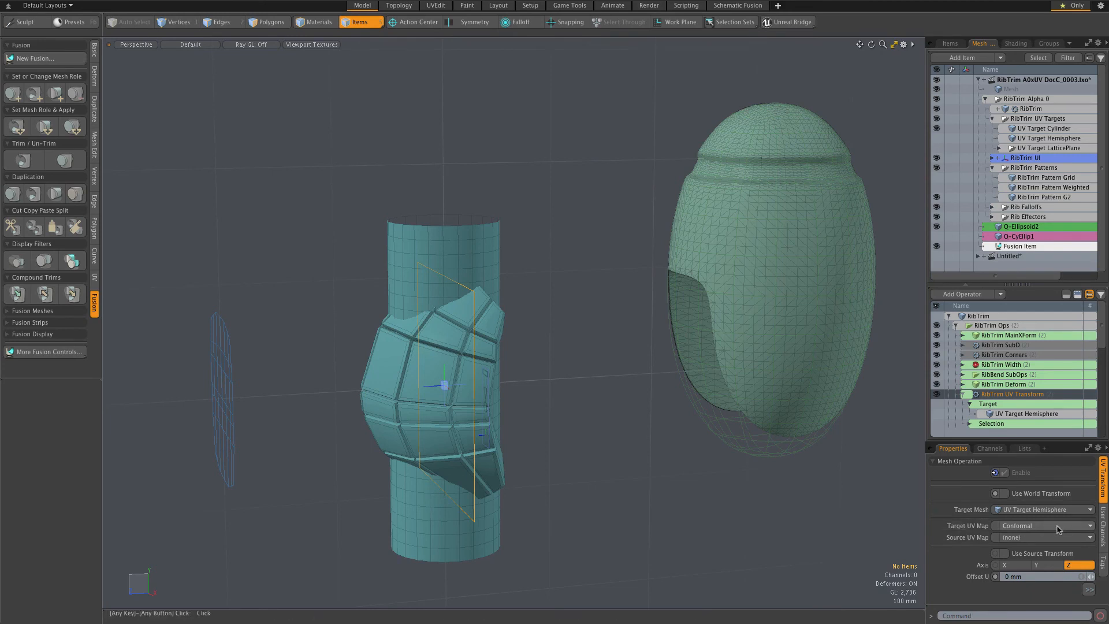
click(1089, 528)
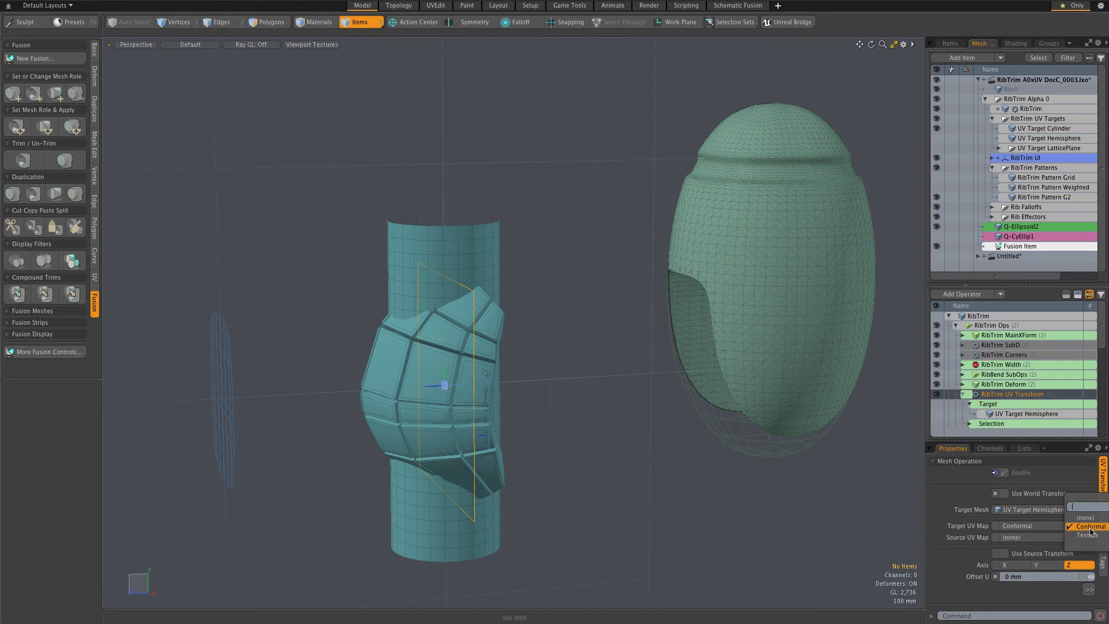
click(1089, 528)
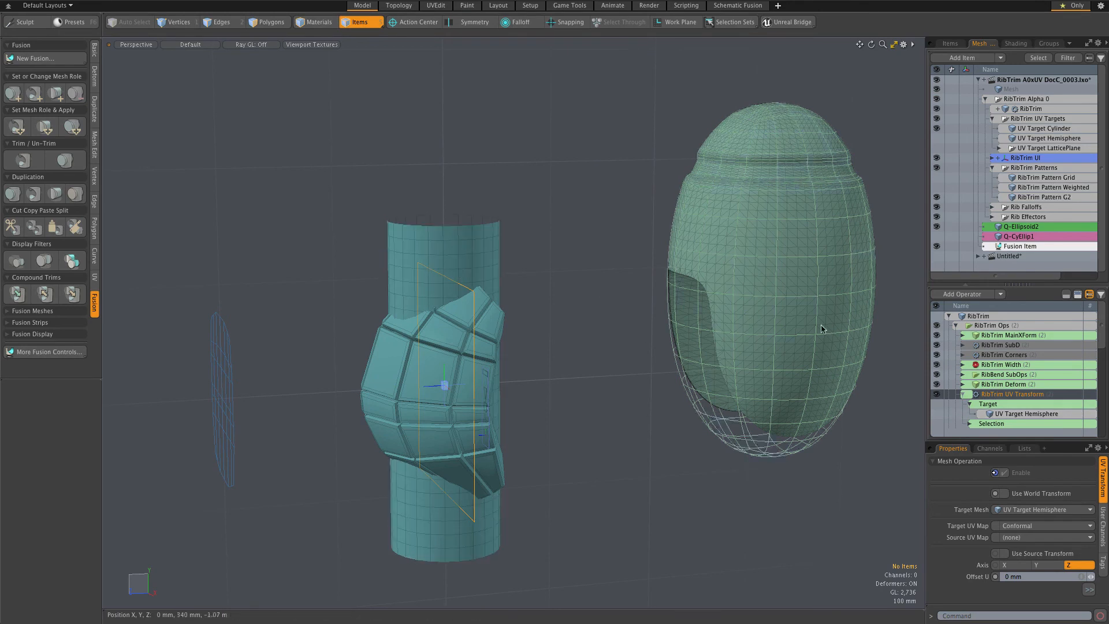
Replace the UV Target Hemisphere target of RibTrim UV Transform with the existing UV Target Cylinder and set Target UV Map to Texture
click(1069, 414)
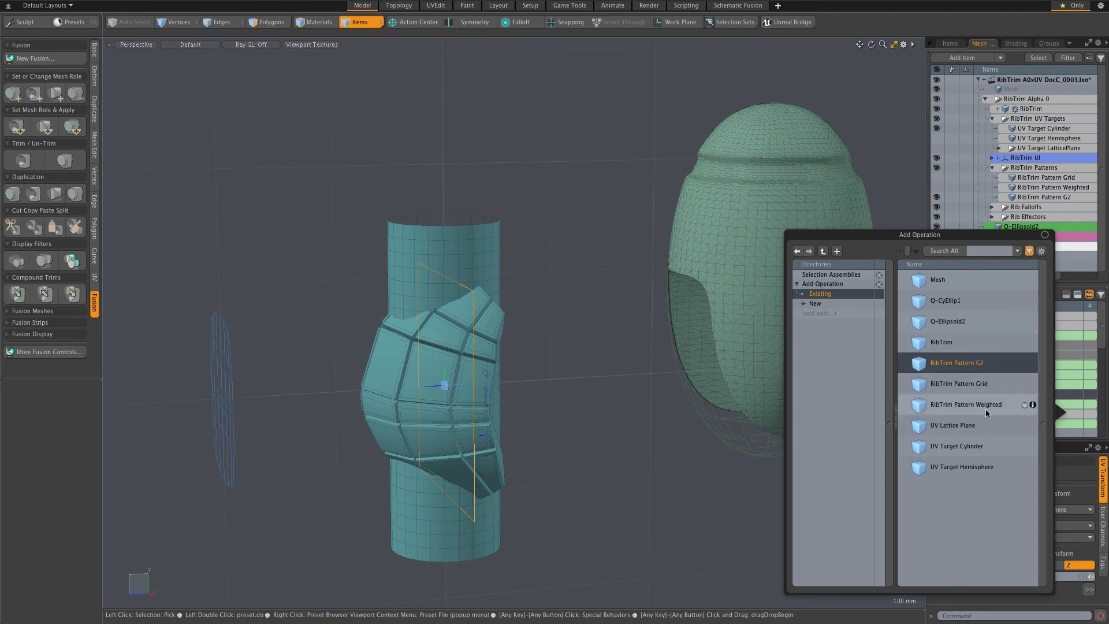
double_click(957, 447)
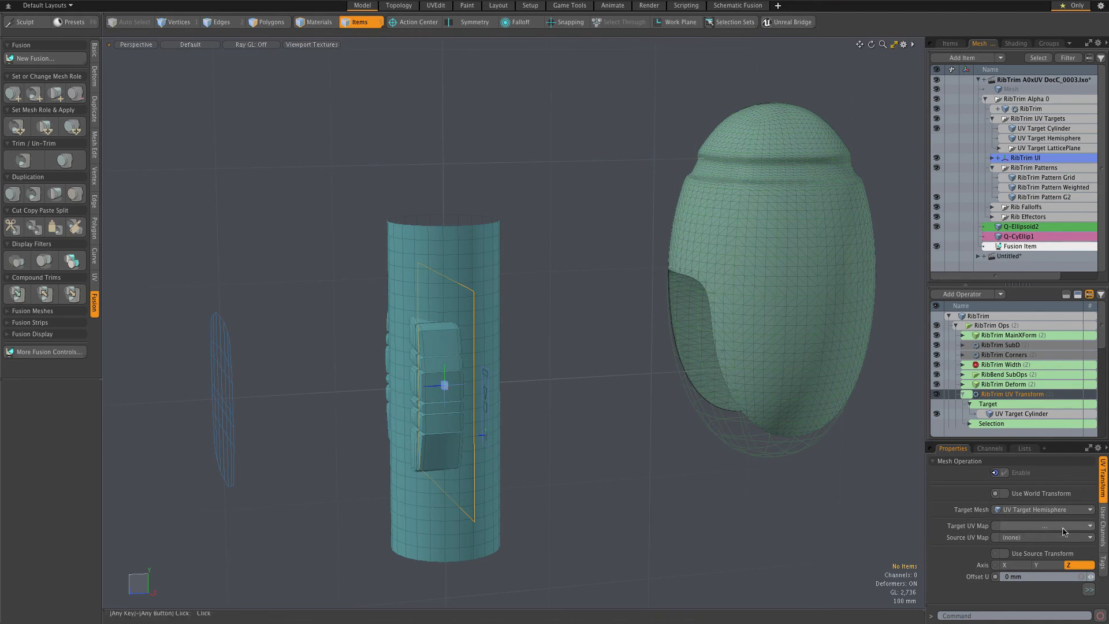
click(1089, 526)
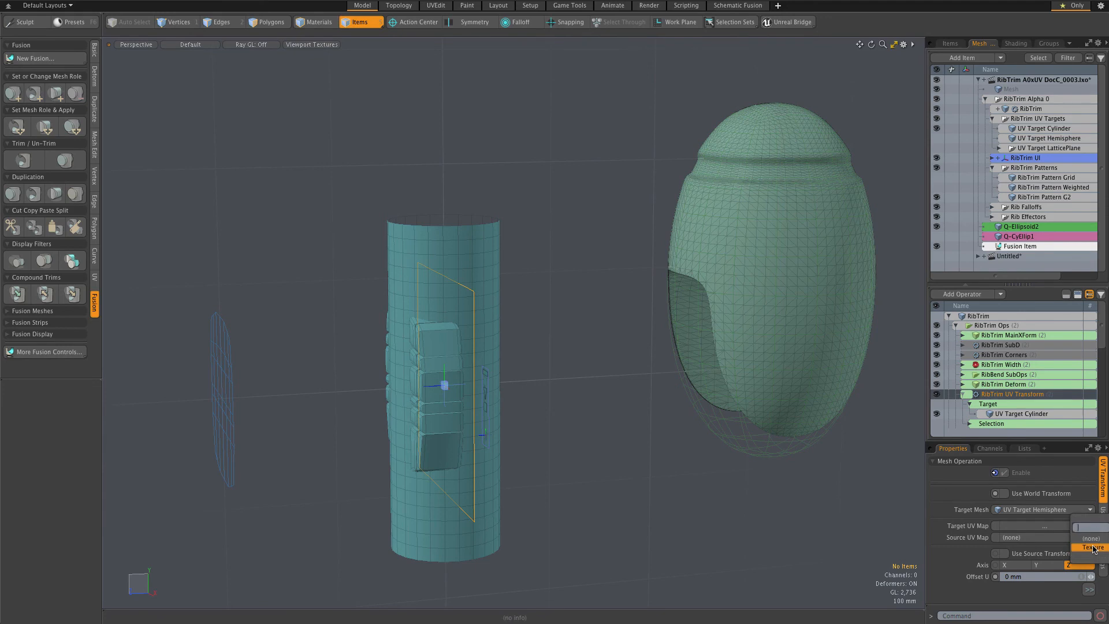
click(1093, 548)
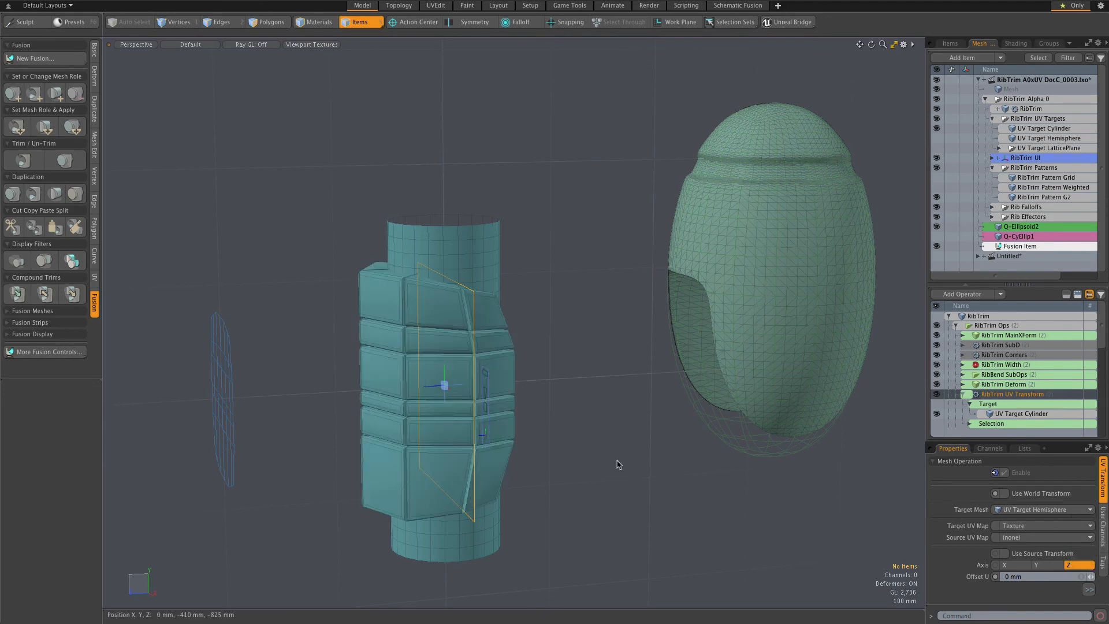
alt+drag(607, 445, 707, 432)
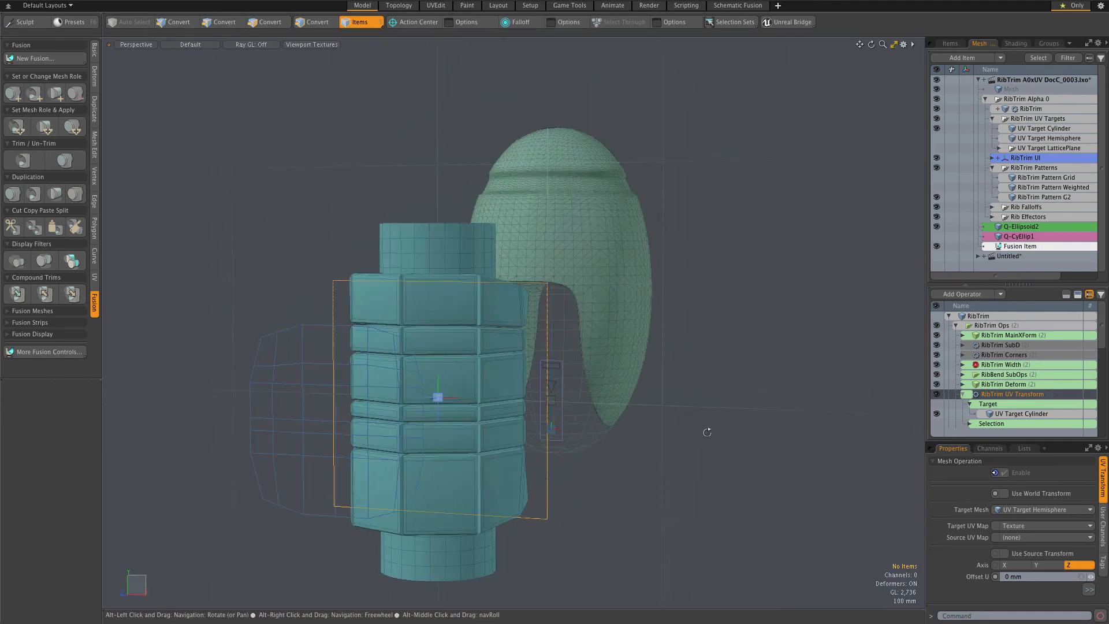